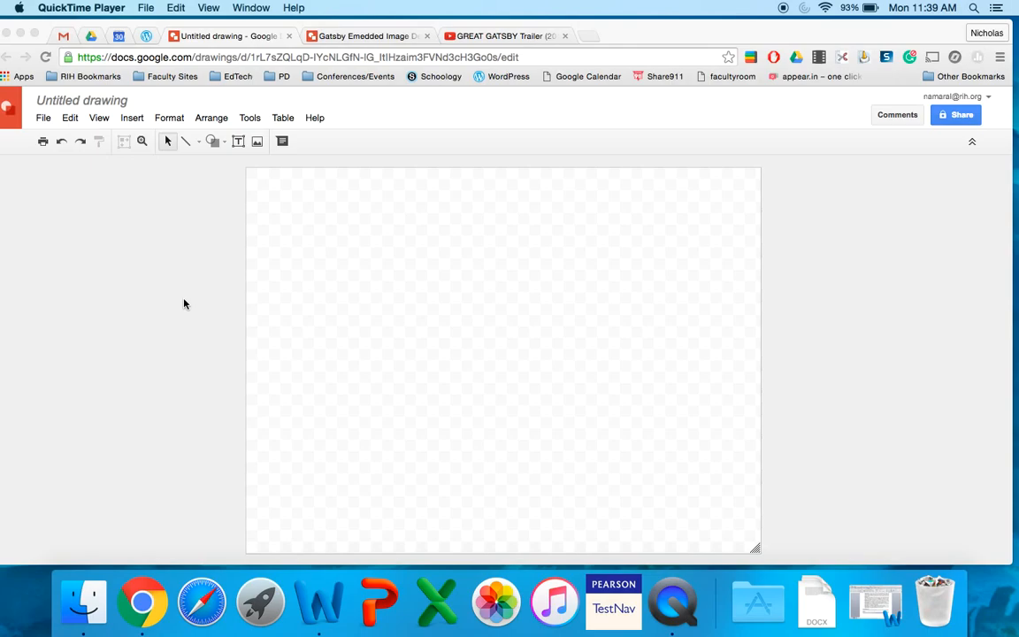
Step: Insert the image The-Great-Gatsby-Movie-2013.jpg from the Desktop folder into the blank drawing
{"action": "left_click", "coordinate": [133, 120]}
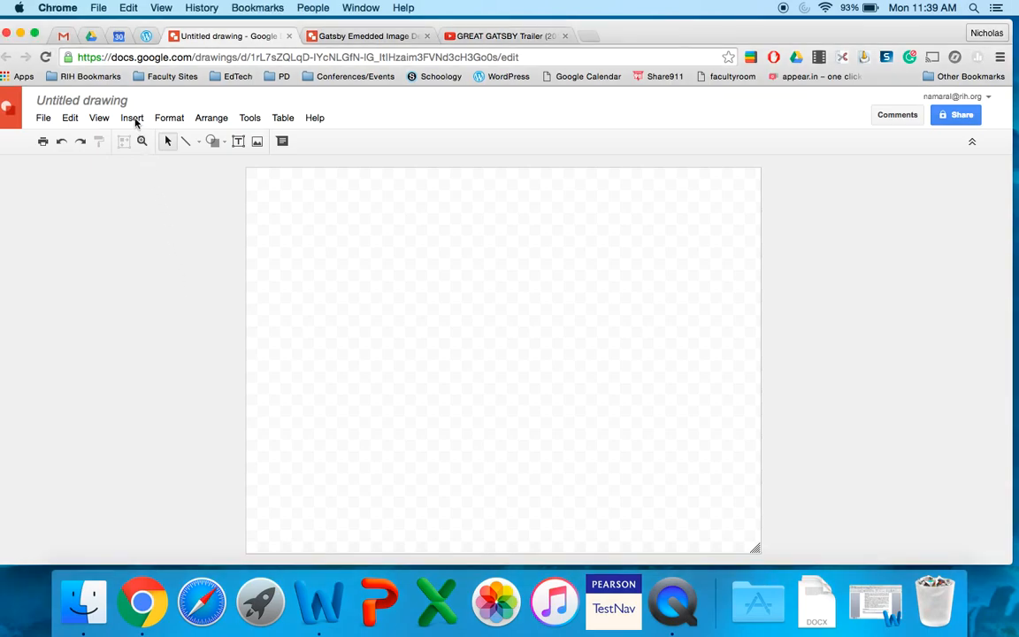
{"action": "left_click", "coordinate": [134, 119]}
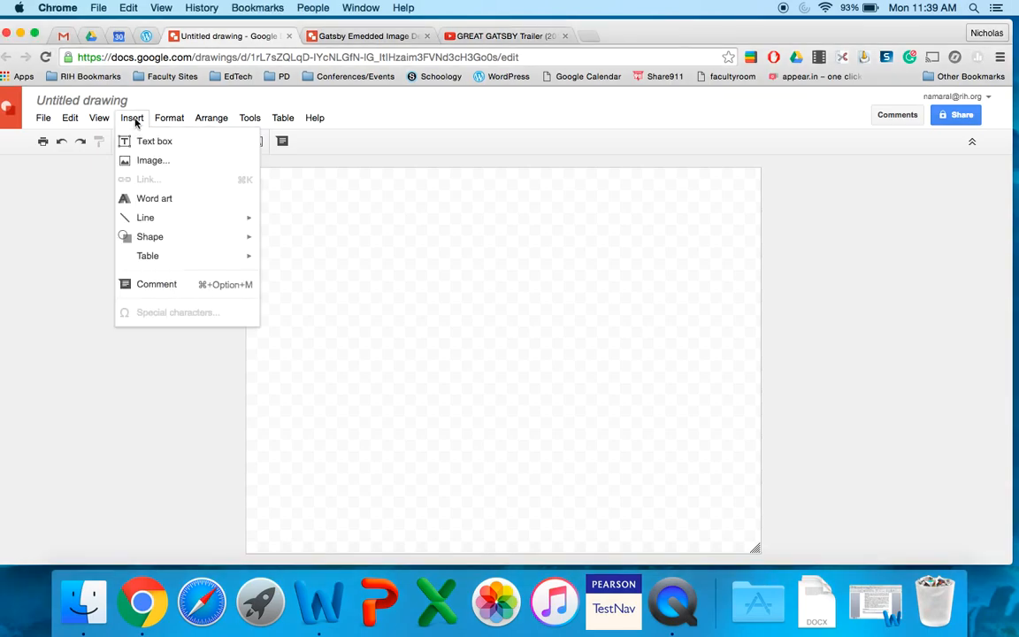
{"action": "left_click", "coordinate": [152, 163]}
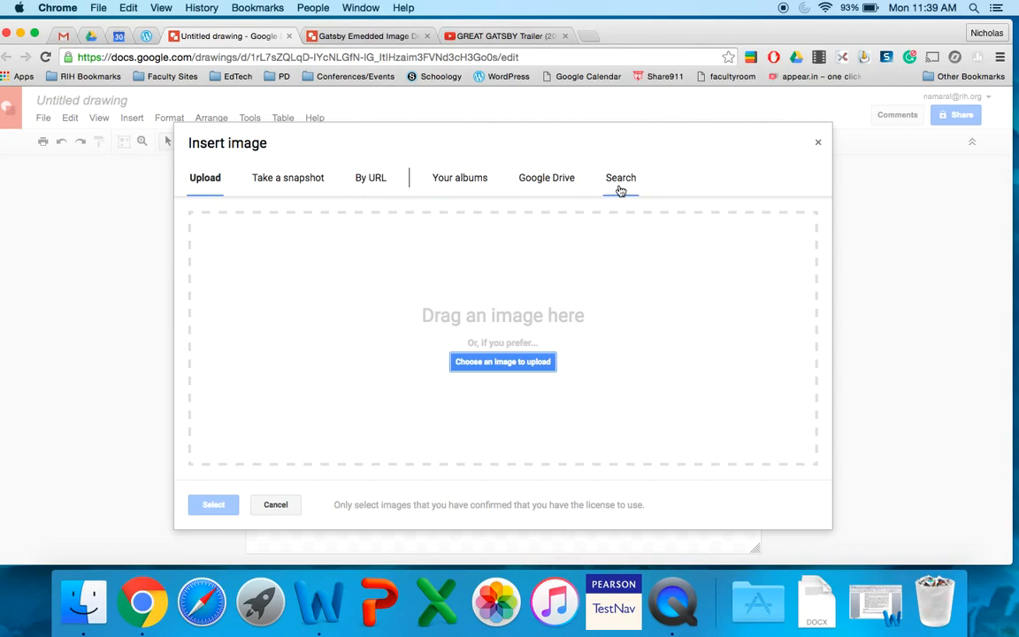
{"action": "left_click", "coordinate": [501, 362]}
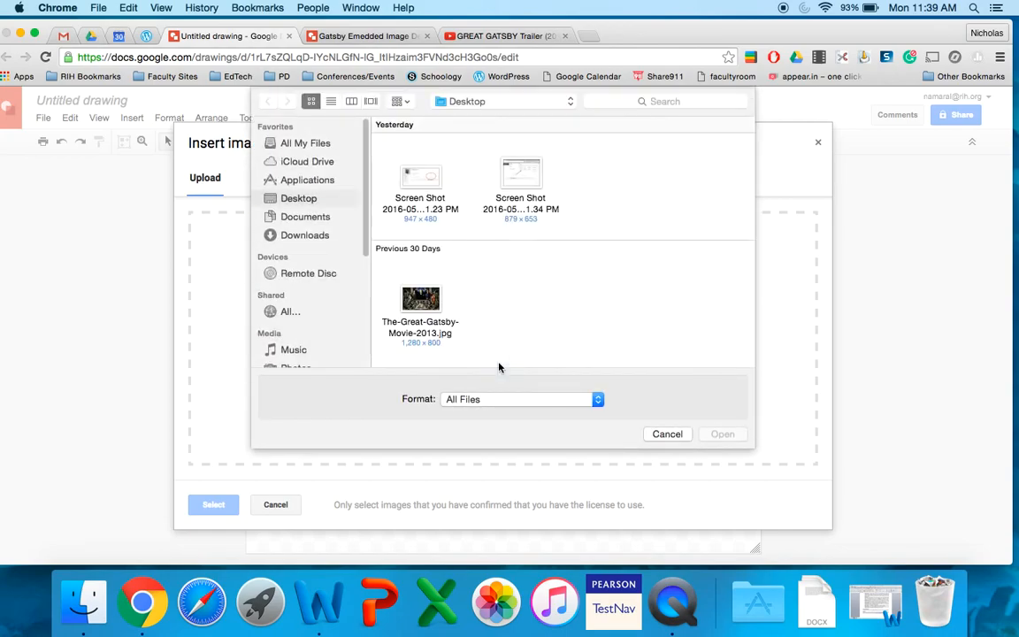
{"action": "double_click", "coordinate": [421, 301]}
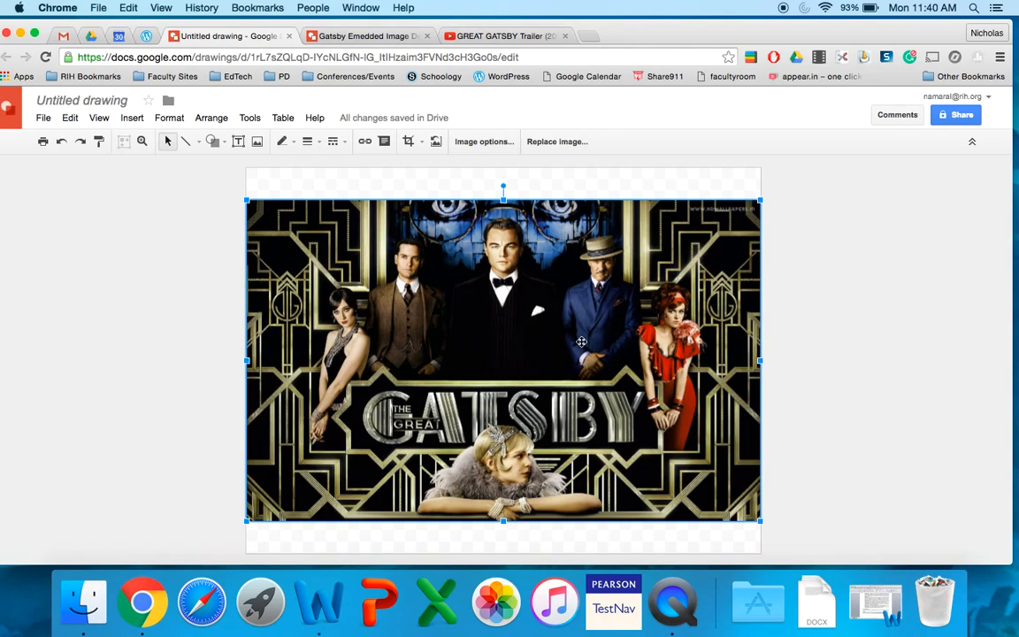
Step: Move the poster image flush with the canvas's upper edge and shrink the canvas height to match the image
{"action": "left_click_drag", "start_coordinate": [526, 317], "coordinate": [539, 289]}
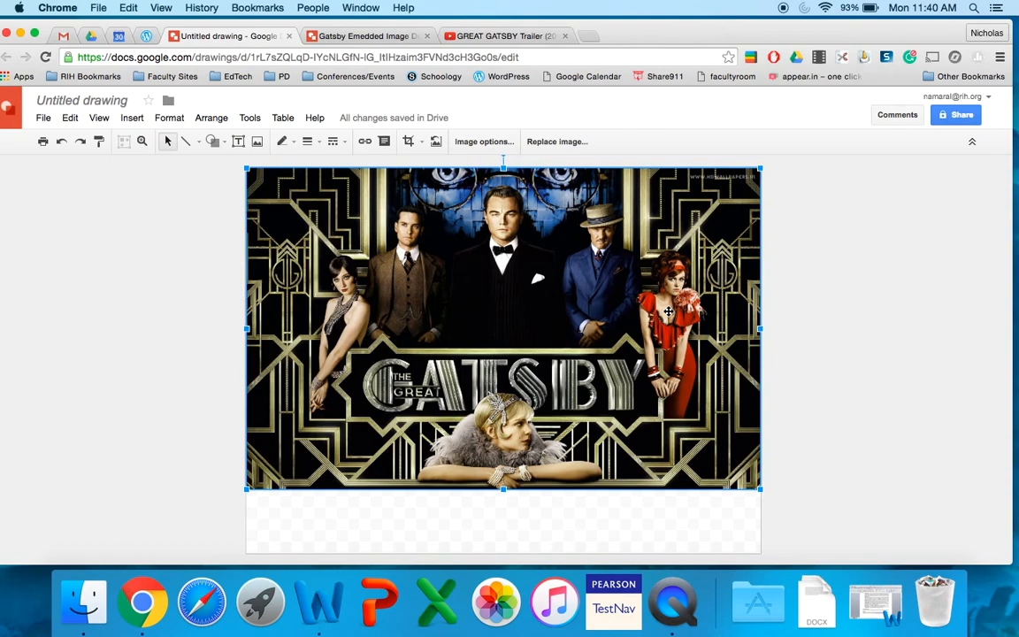
{"action": "left_click", "coordinate": [814, 354]}
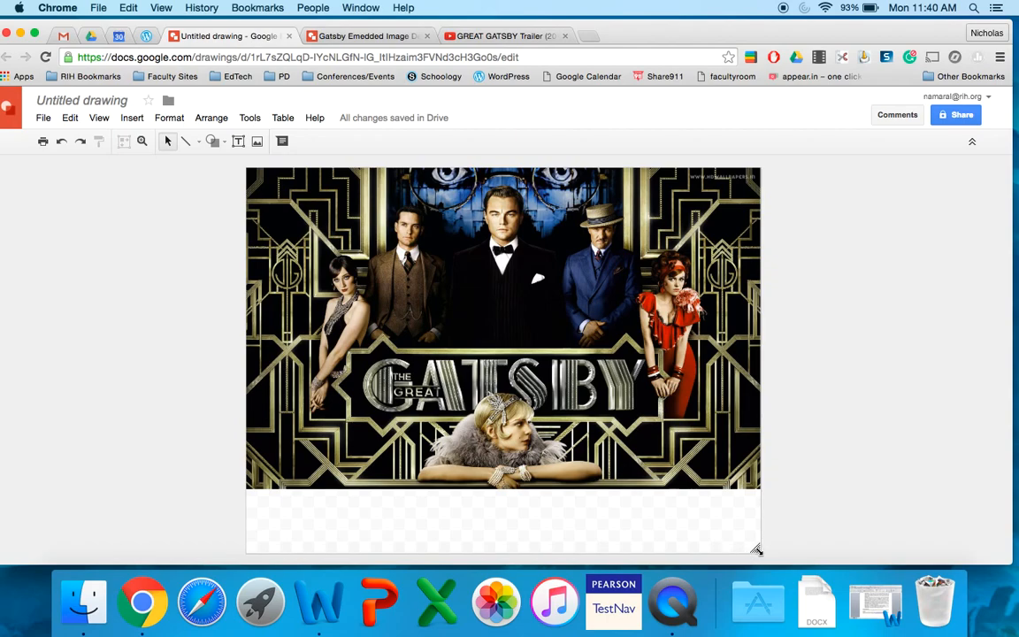
{"action": "left_click_drag", "start_coordinate": [756, 550], "coordinate": [759, 489]}
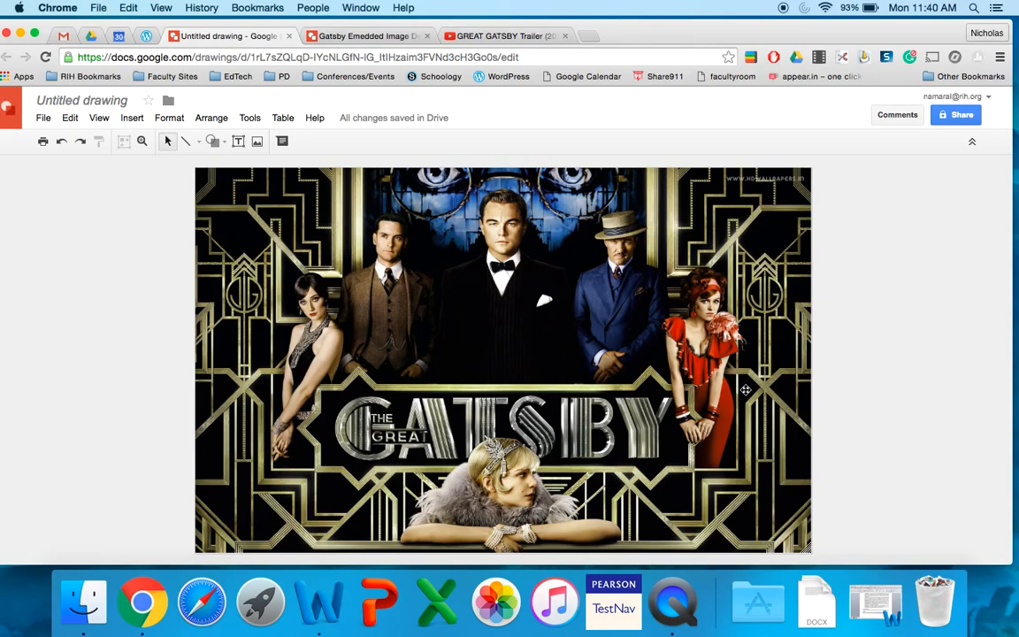
Step: Trace a closed polyline shape around the pointed frame of The Great Gatsby title banner
{"action": "left_click", "coordinate": [198, 141]}
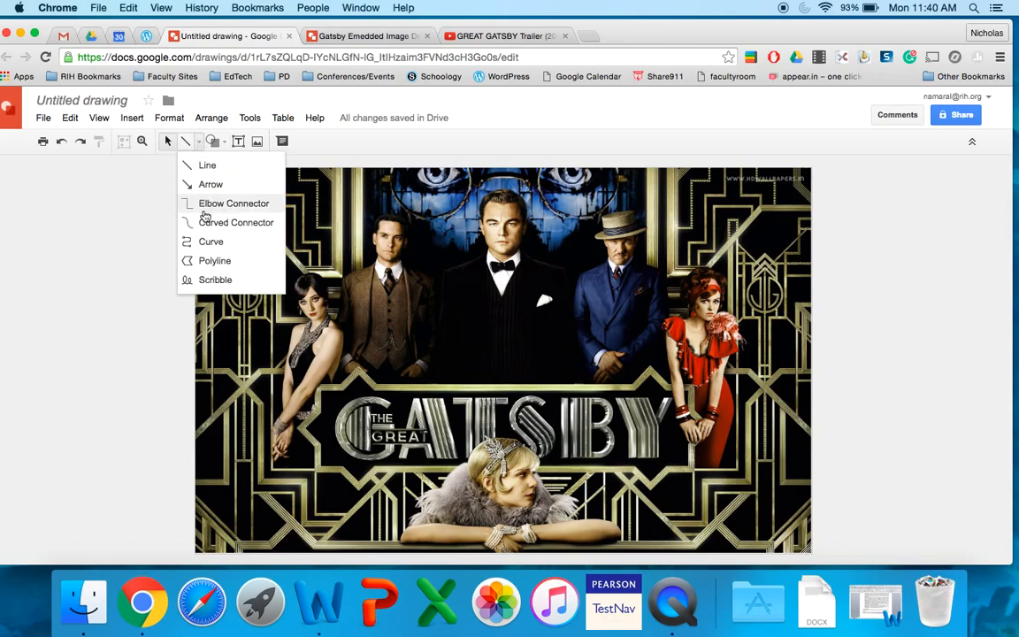
{"action": "left_click", "coordinate": [206, 262]}
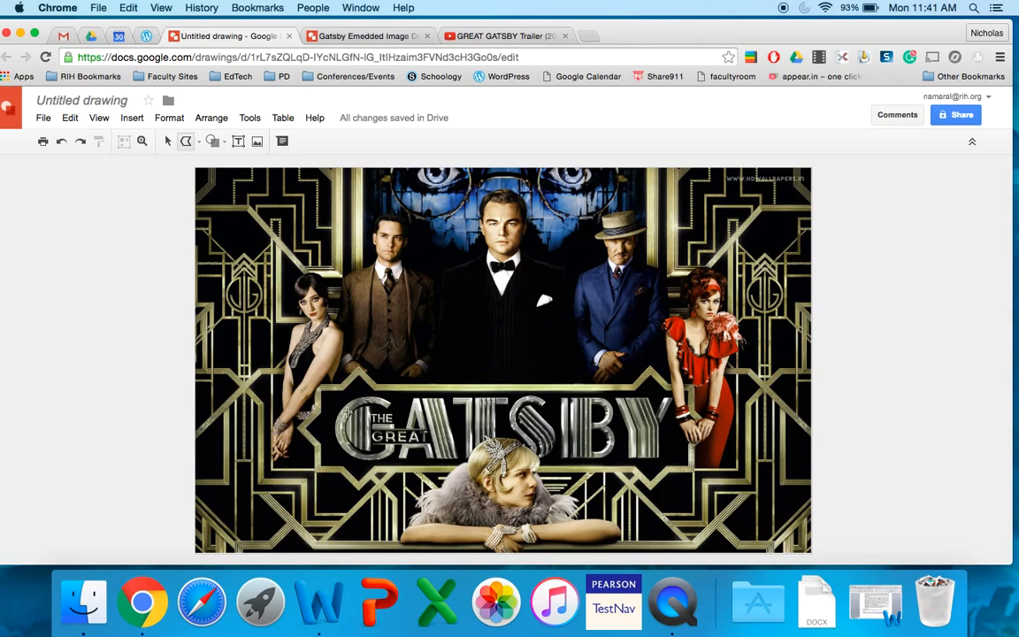
{"action": "left_click", "coordinate": [311, 378]}
{"action": "left_click", "coordinate": [340, 377]}
{"action": "left_click", "coordinate": [359, 358]}
{"action": "left_click", "coordinate": [632, 379]}
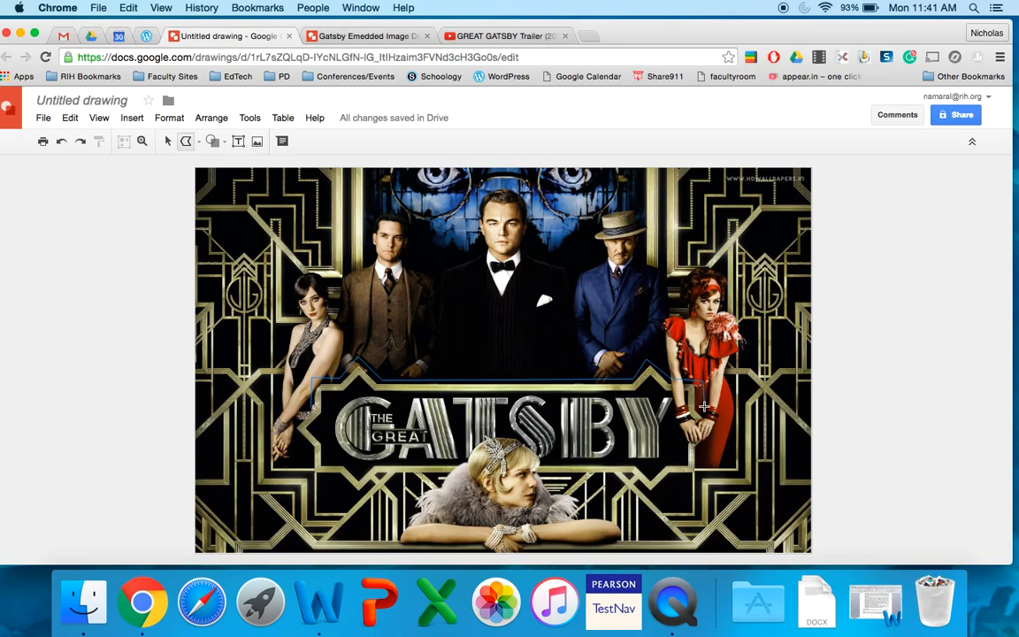
{"action": "left_click", "coordinate": [701, 381]}
{"action": "left_click", "coordinate": [700, 476]}
{"action": "left_click", "coordinate": [671, 478]}
{"action": "left_click", "coordinate": [652, 496]}
{"action": "left_click", "coordinate": [376, 476]}
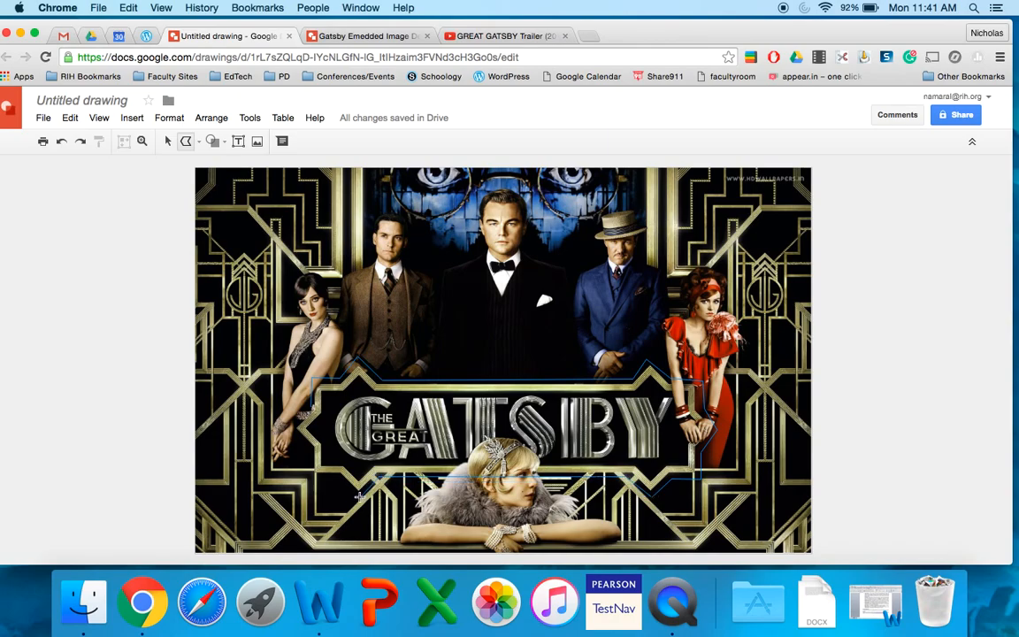
{"action": "left_click", "coordinate": [313, 476]}
{"action": "left_click", "coordinate": [308, 407]}
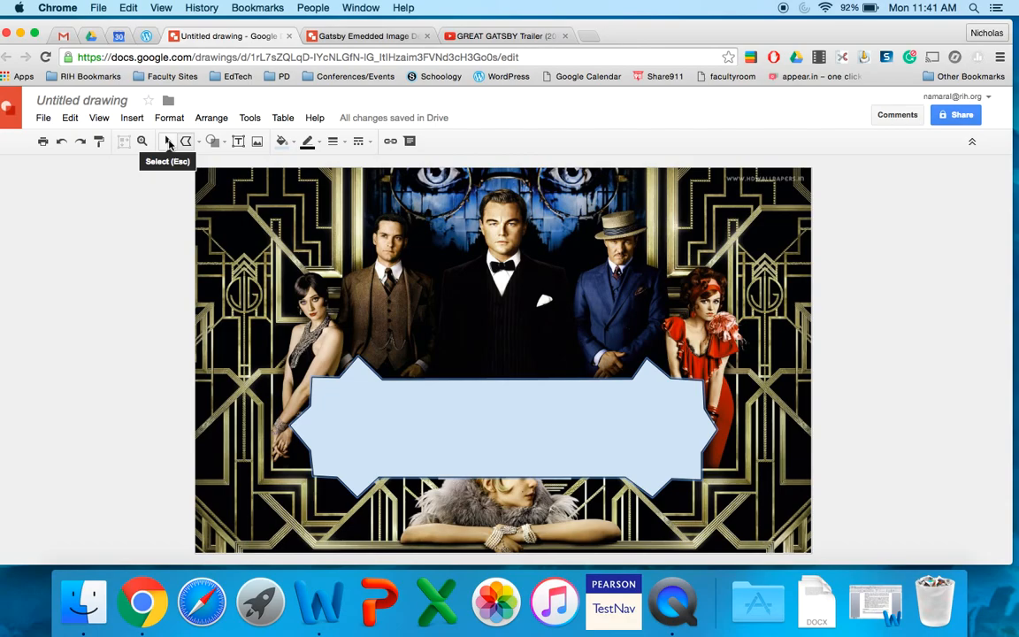
{"action": "left_click", "coordinate": [169, 143]}
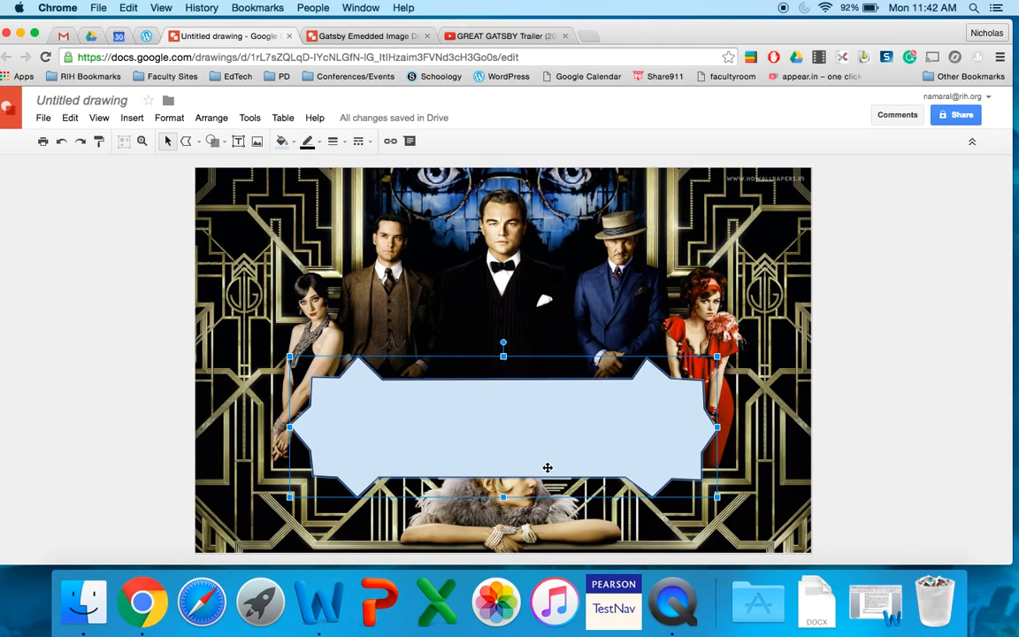
Step: Copy the GREAT GATSBY Trailer (2012) URL from YouTube and apply it as the link on the banner shape
{"action": "left_click", "coordinate": [484, 36]}
{"action": "left_click", "coordinate": [256, 59]}
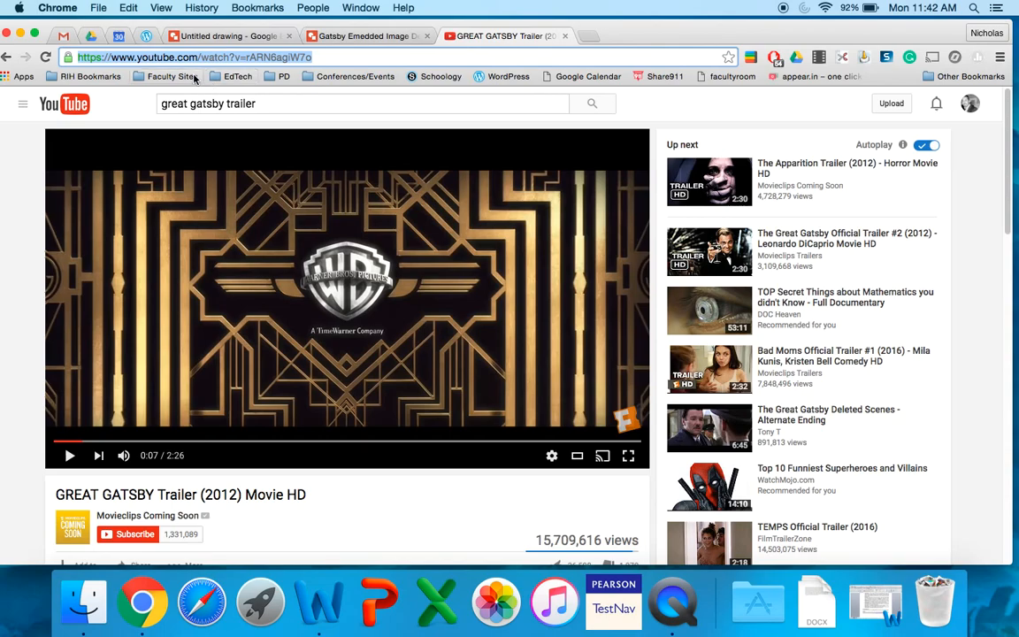
{"action": "key", "text": "super+c"}
{"action": "left_click", "coordinate": [232, 37]}
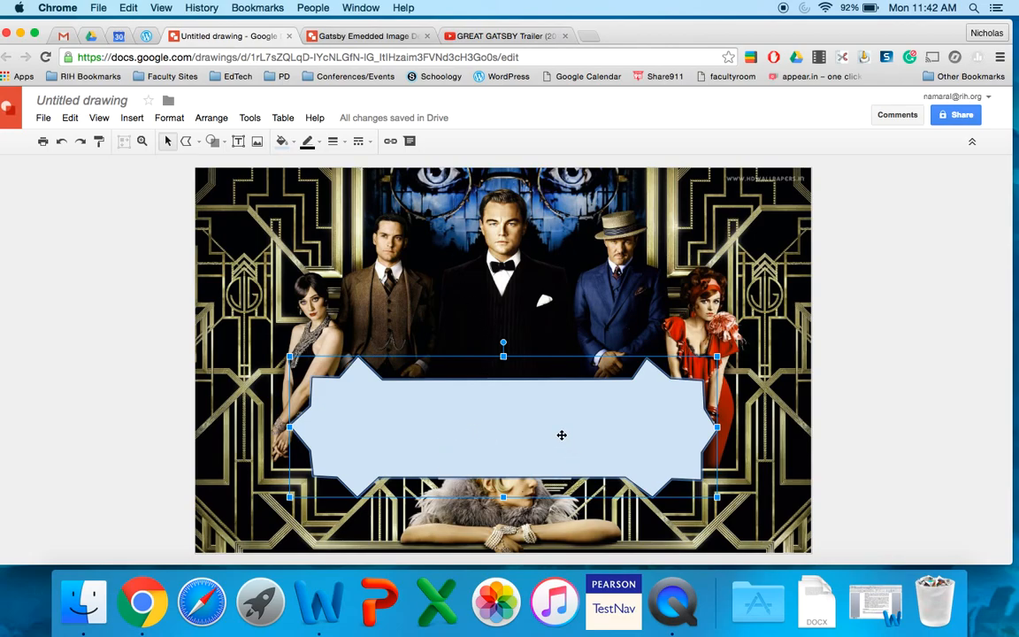
{"action": "left_click", "coordinate": [389, 142]}
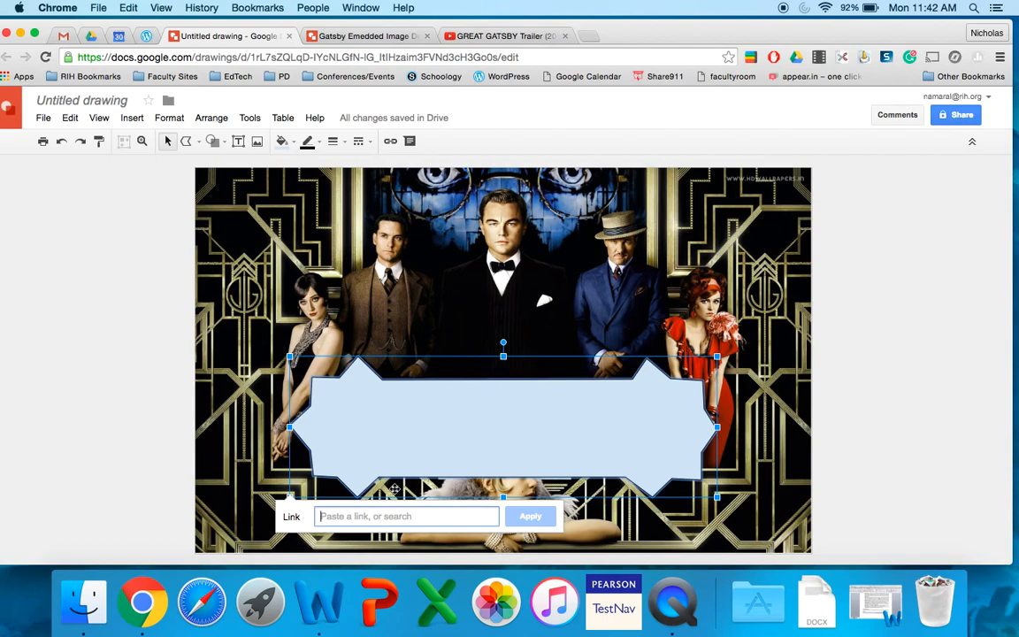
{"action": "key", "text": "super+v"}
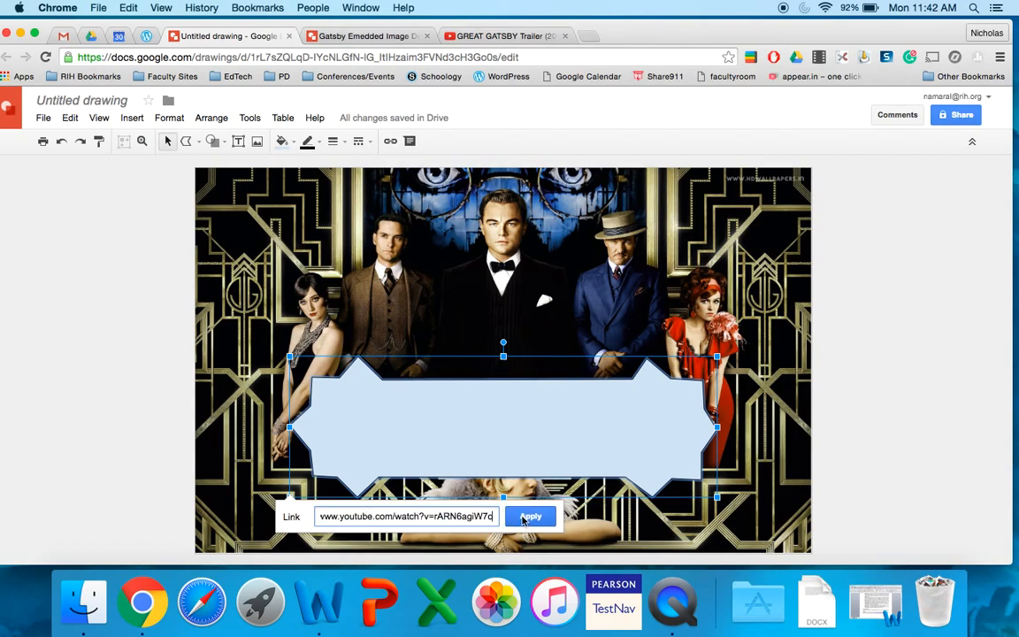
{"action": "left_click", "coordinate": [530, 516]}
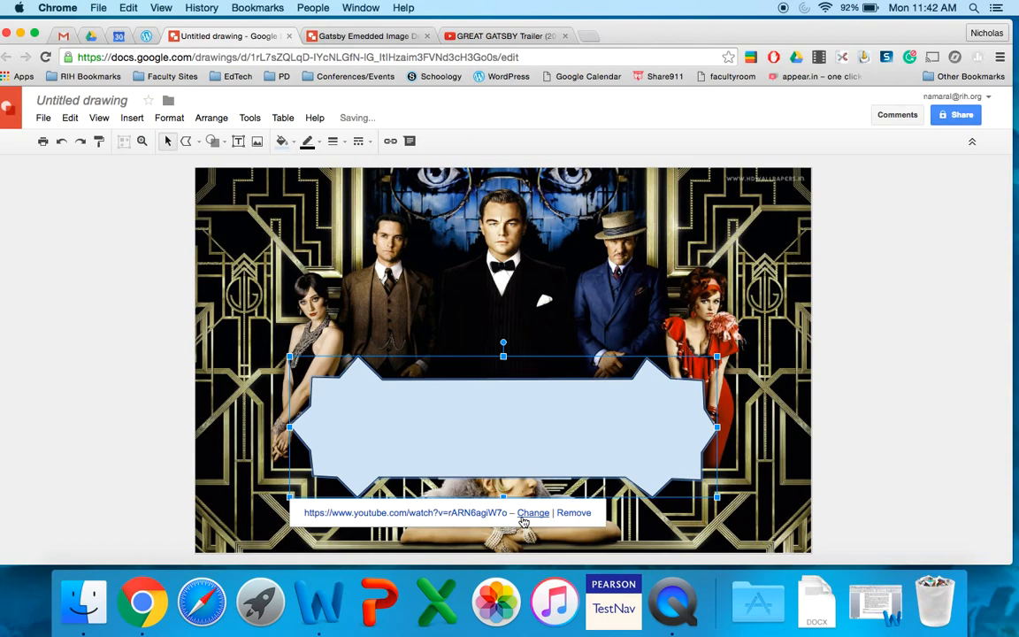
{"action": "left_click", "coordinate": [882, 376]}
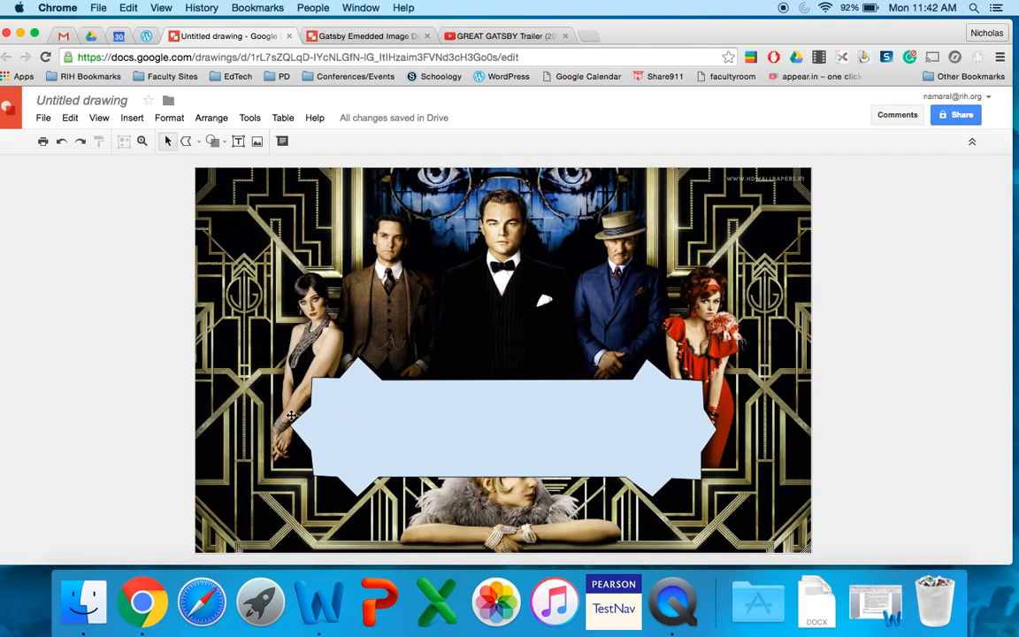
Step: Make both the fill and the outline of the linked banner shape transparent
{"action": "left_click", "coordinate": [436, 419]}
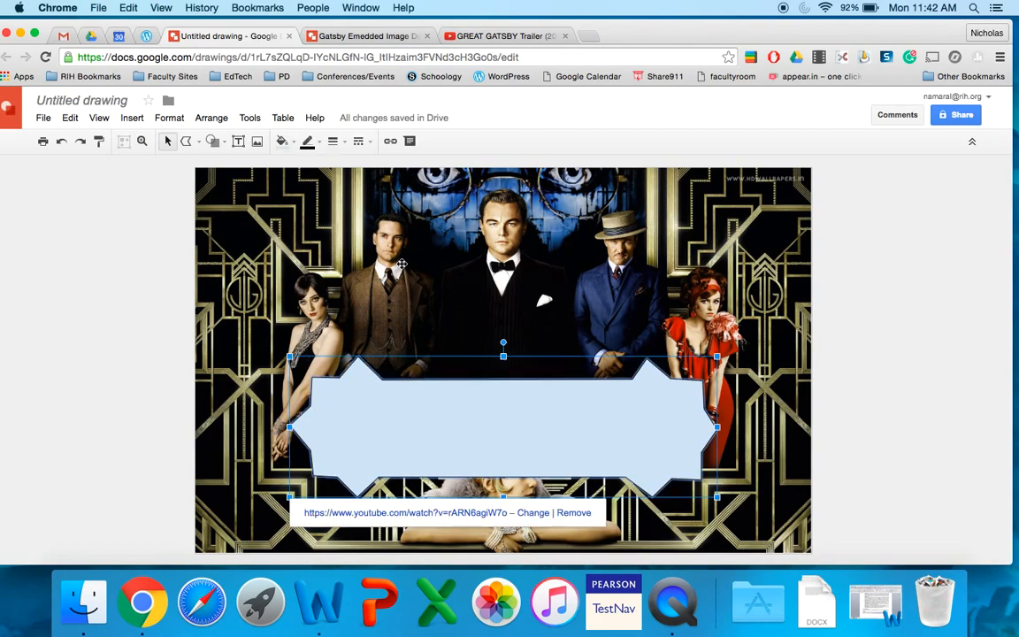
{"action": "left_click", "coordinate": [293, 143]}
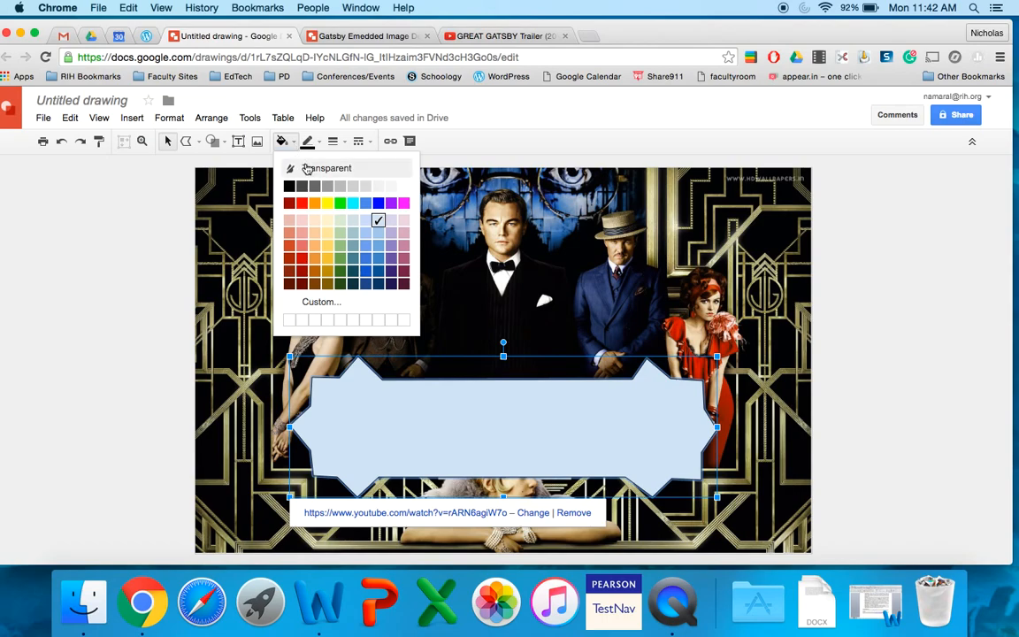
{"action": "left_click", "coordinate": [307, 168]}
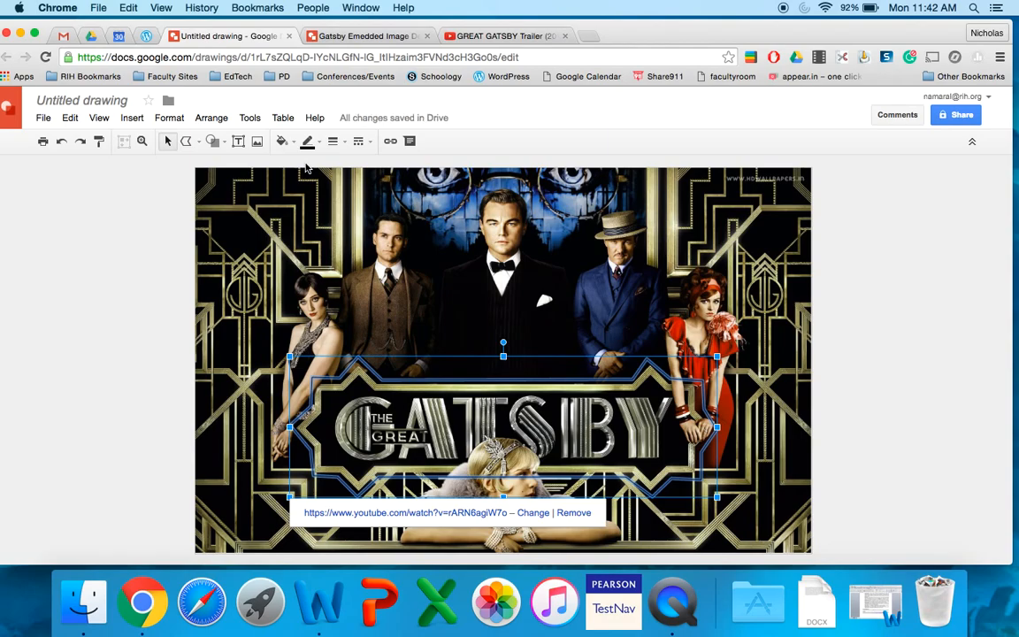
{"action": "left_click", "coordinate": [150, 384]}
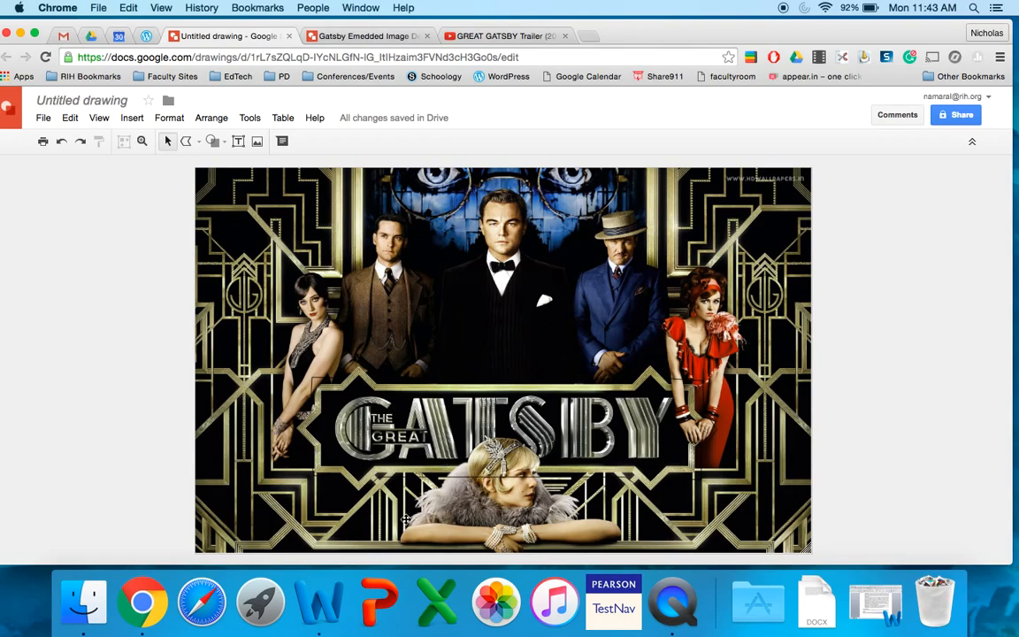
{"action": "left_click", "coordinate": [436, 418]}
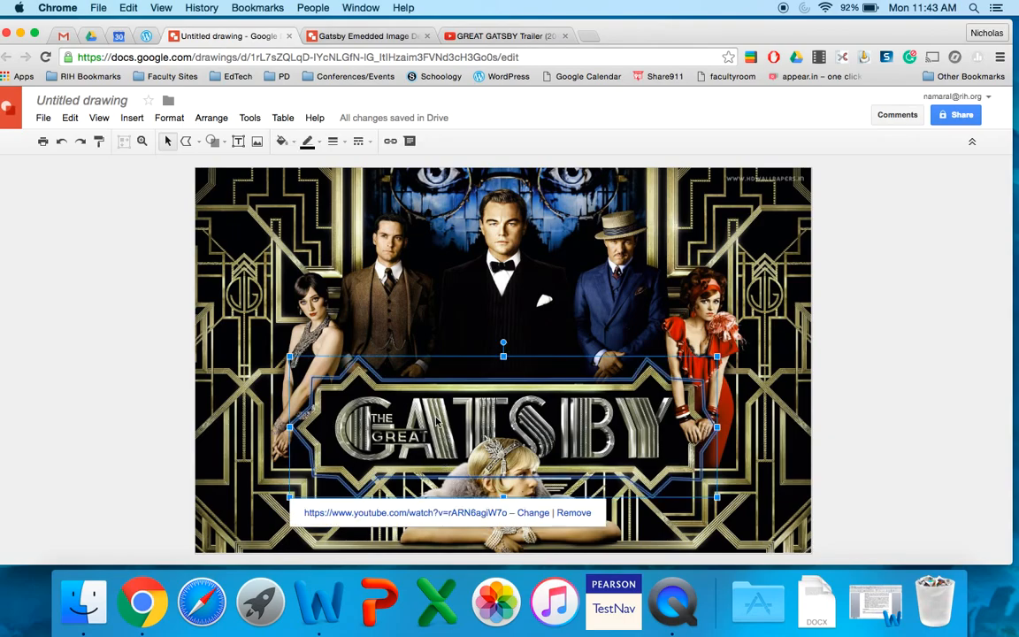
{"action": "left_click", "coordinate": [345, 149]}
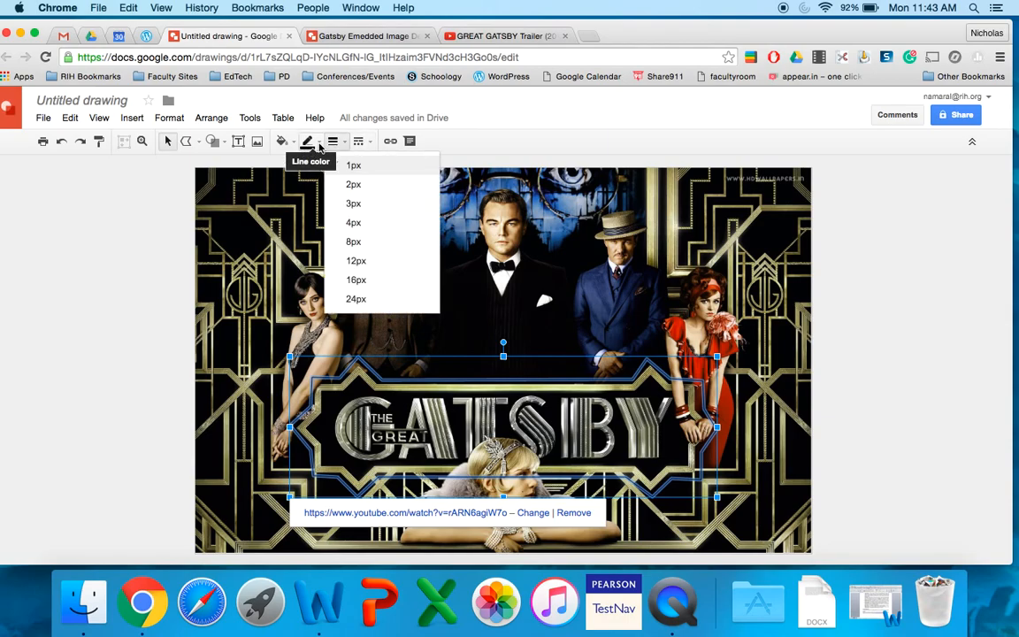
{"action": "left_click", "coordinate": [319, 147]}
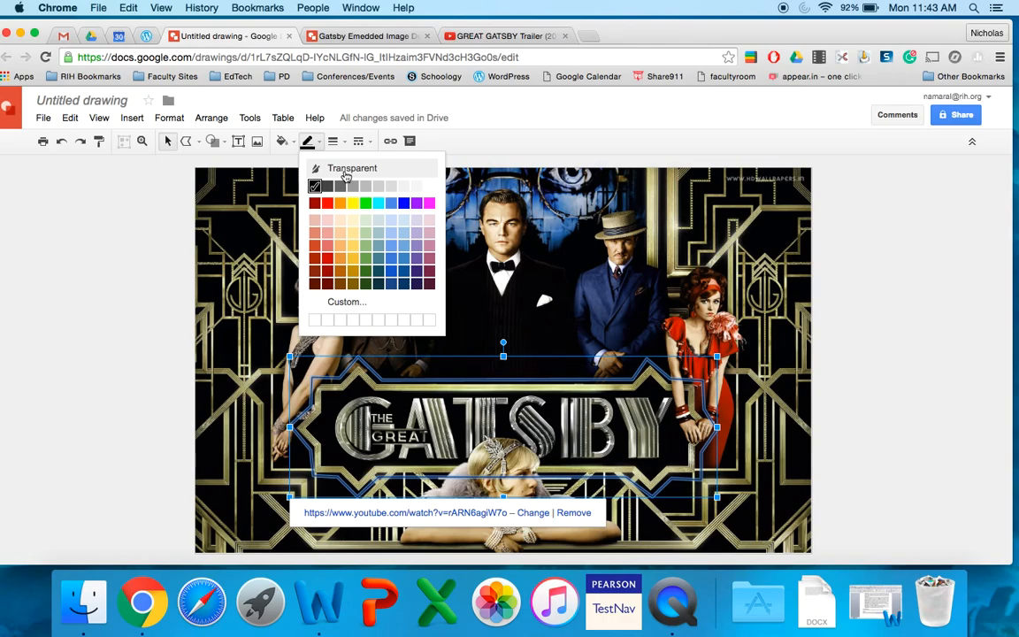
{"action": "left_click", "coordinate": [346, 176]}
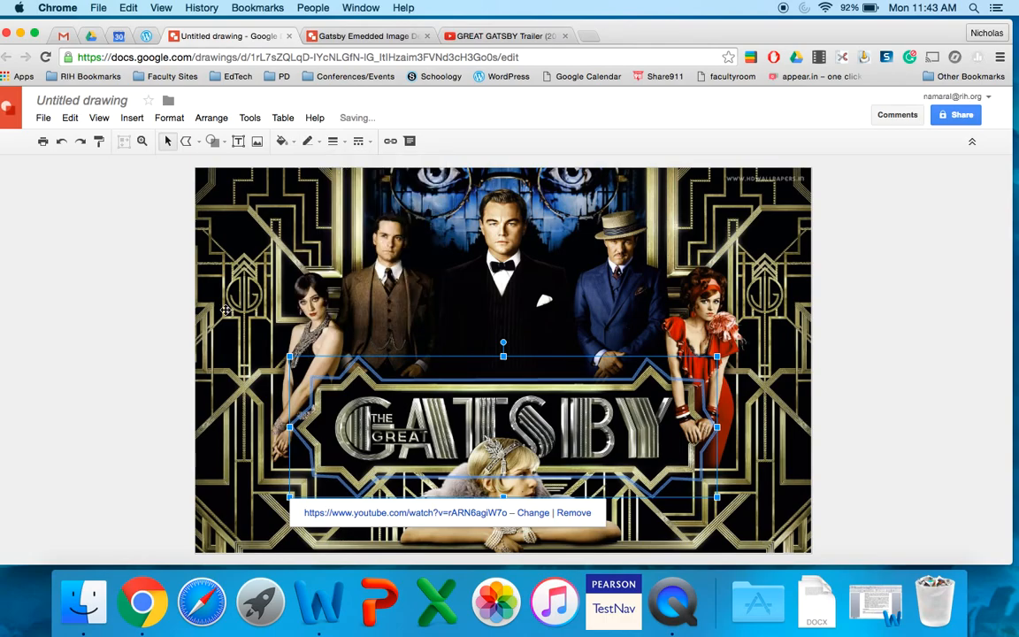
{"action": "left_click", "coordinate": [153, 355]}
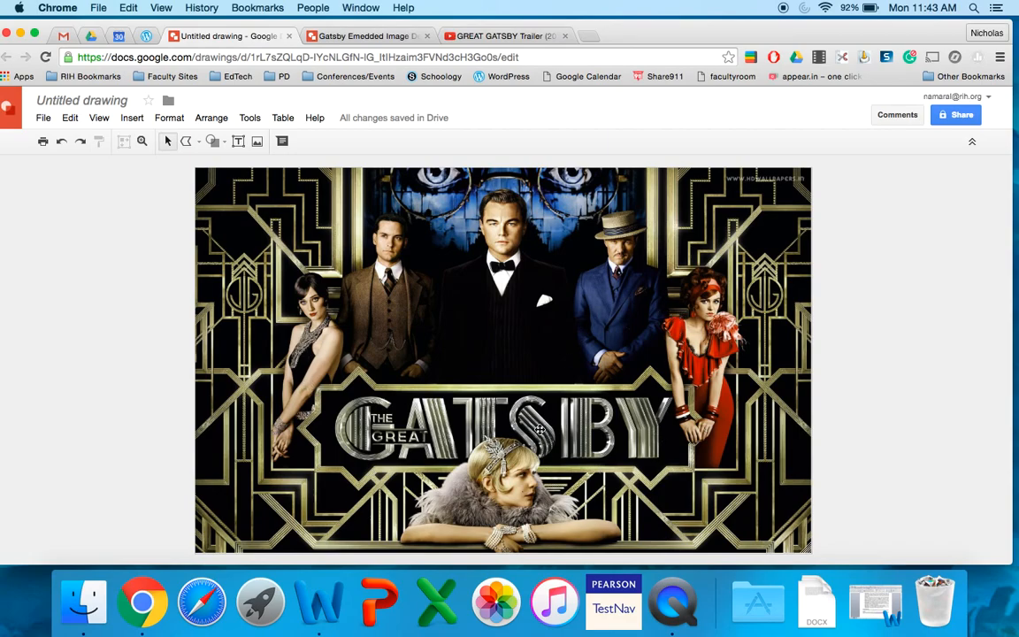
Step: Trace a closed polyline shape around the woman in the red dress and select it
{"action": "left_click", "coordinate": [199, 144]}
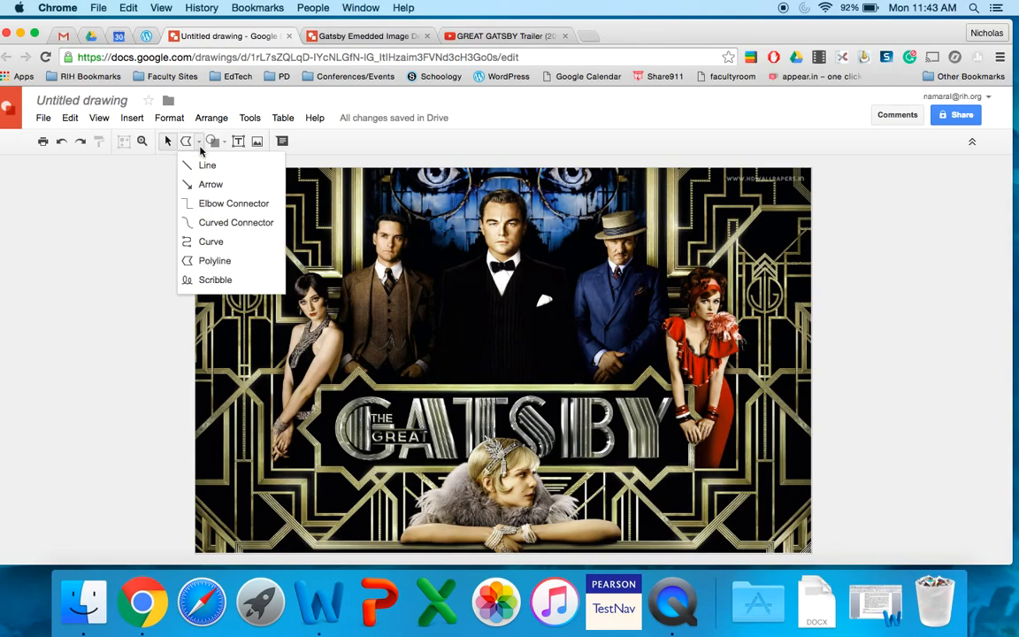
{"action": "left_click", "coordinate": [214, 262]}
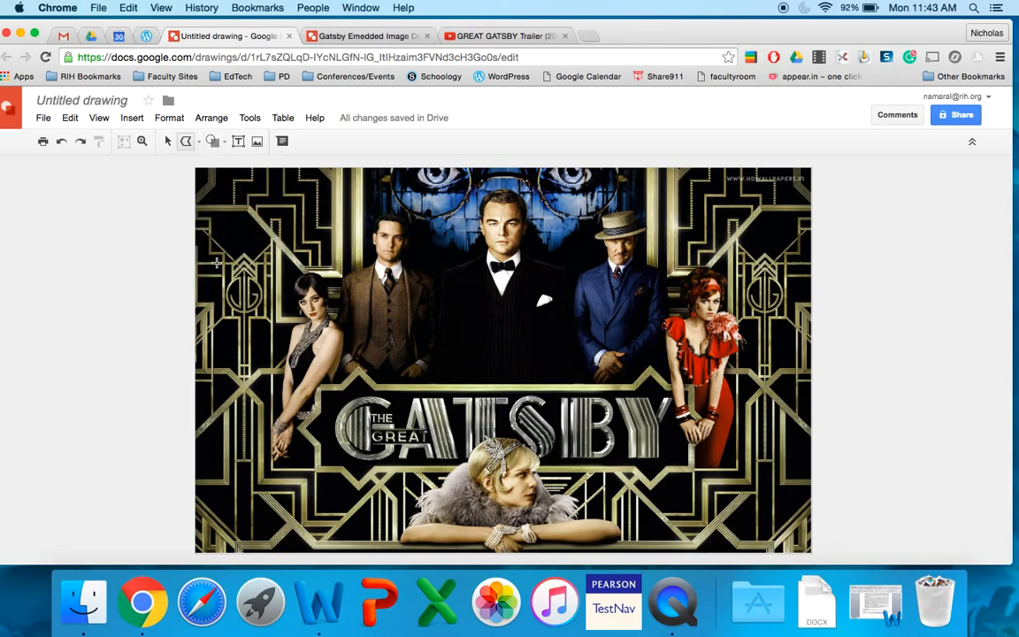
{"action": "left_click", "coordinate": [663, 352]}
{"action": "left_click", "coordinate": [659, 312]}
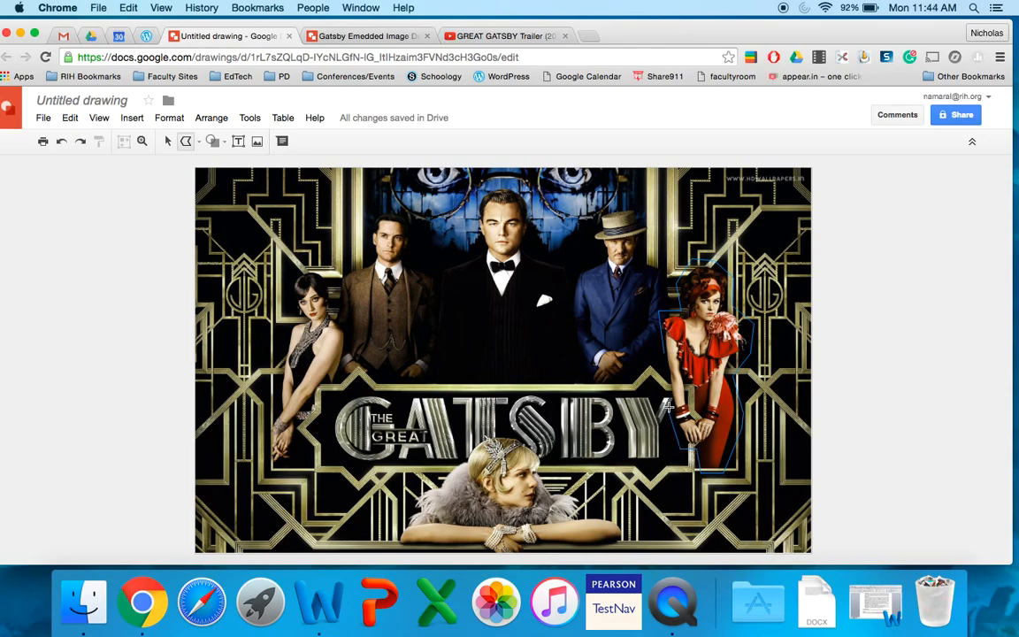
{"action": "double_click", "coordinate": [659, 354]}
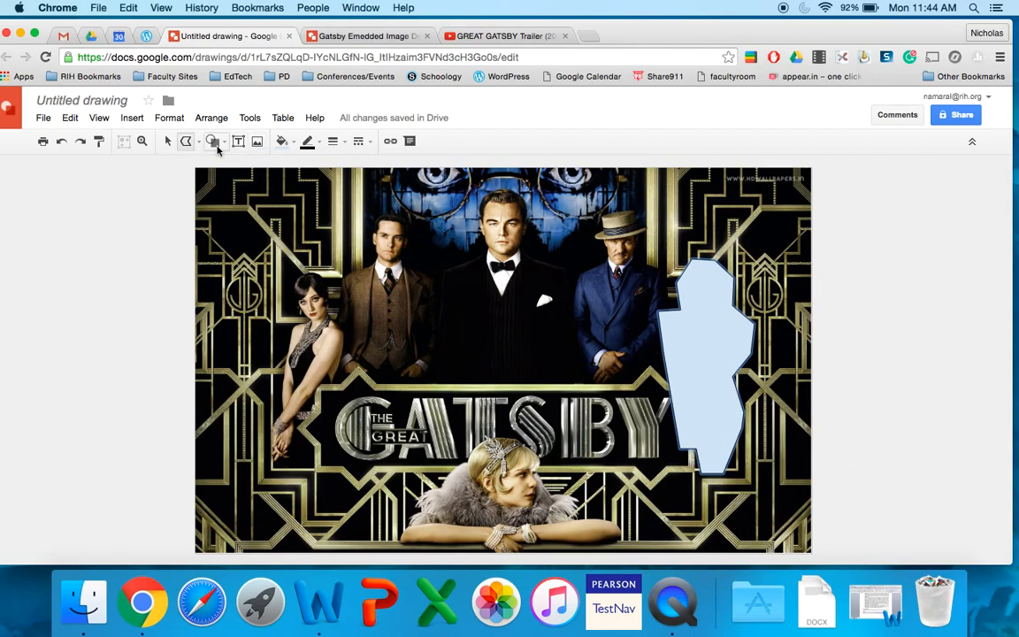
{"action": "left_click", "coordinate": [167, 140]}
{"action": "left_click", "coordinate": [731, 404]}
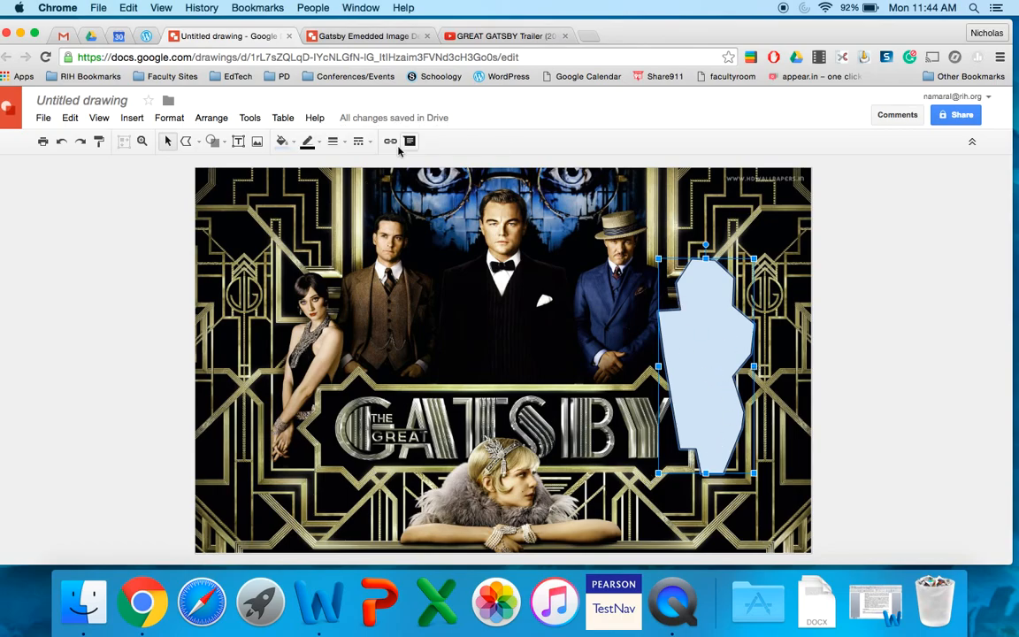
Step: Open the Myrtle Wilson Pragraph Analysis document from the GEGNJ Power Hour folder in Google Drive and copy its URL
{"action": "left_click", "coordinate": [92, 37]}
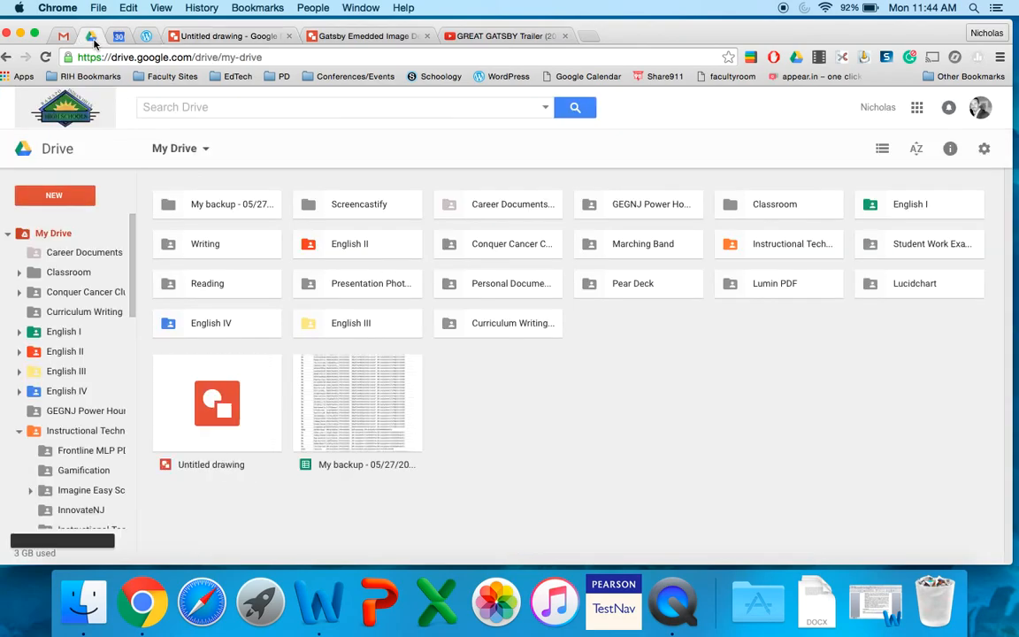
{"action": "double_click", "coordinate": [639, 212]}
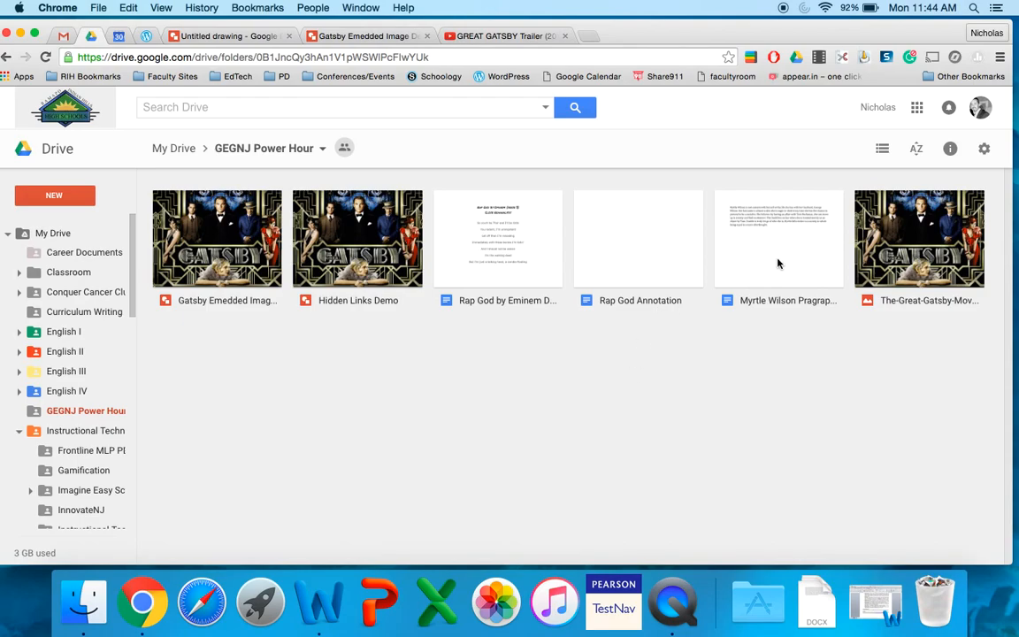
{"action": "double_click", "coordinate": [778, 262]}
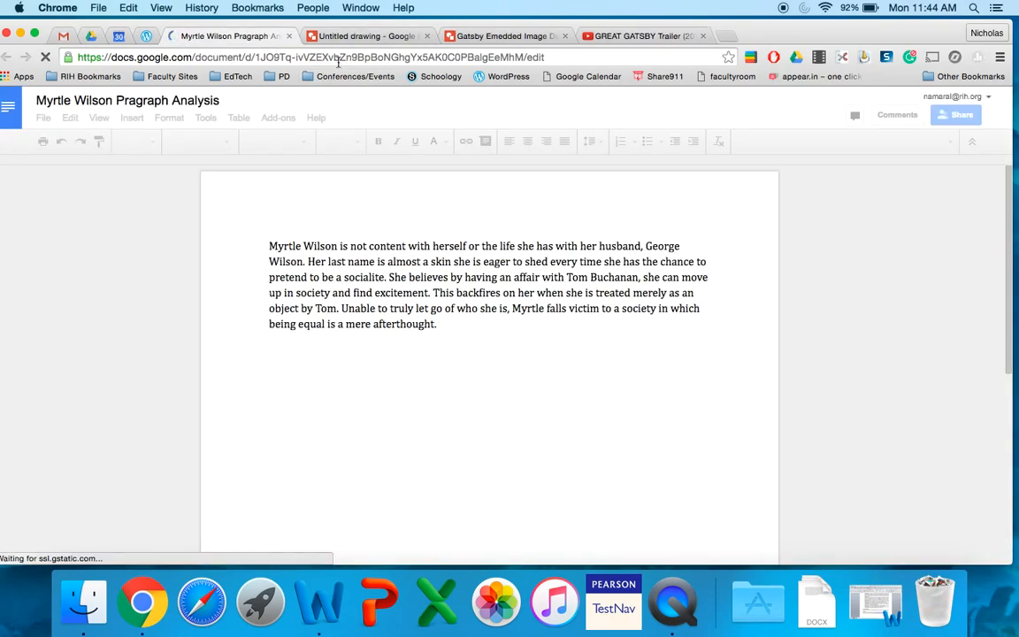
{"action": "left_click", "coordinate": [337, 62]}
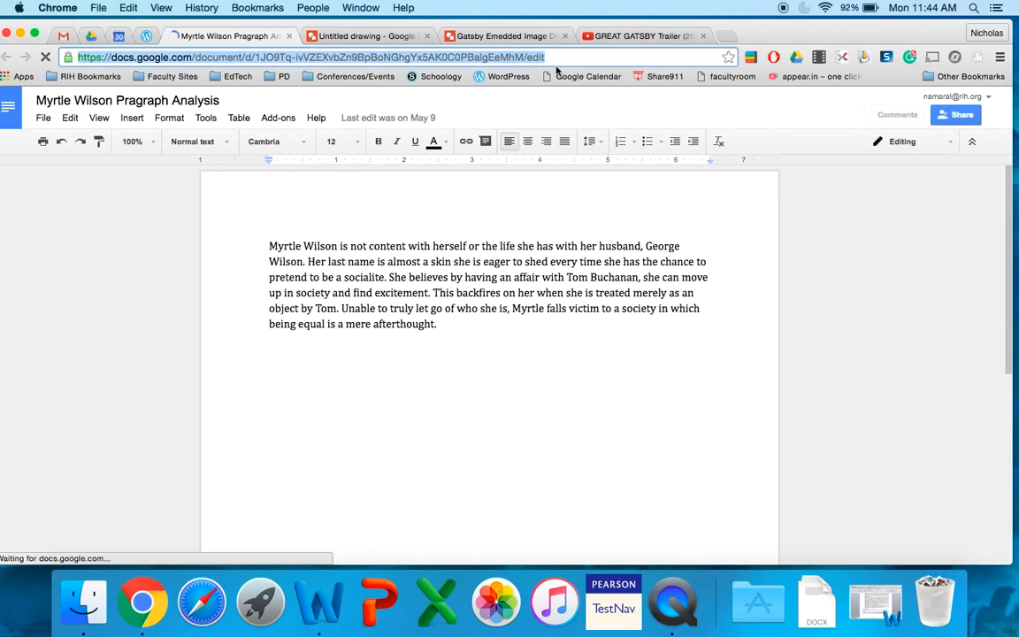
Step: Apply the copied document URL as the link on the shape covering the woman in the red dress
{"action": "left_click", "coordinate": [350, 37]}
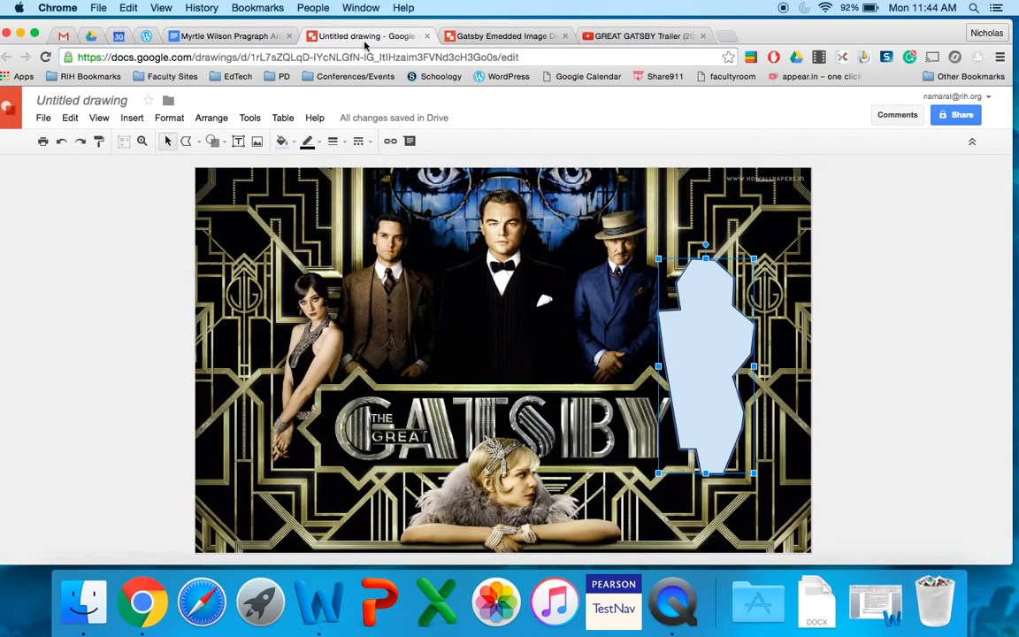
{"action": "left_click", "coordinate": [390, 140]}
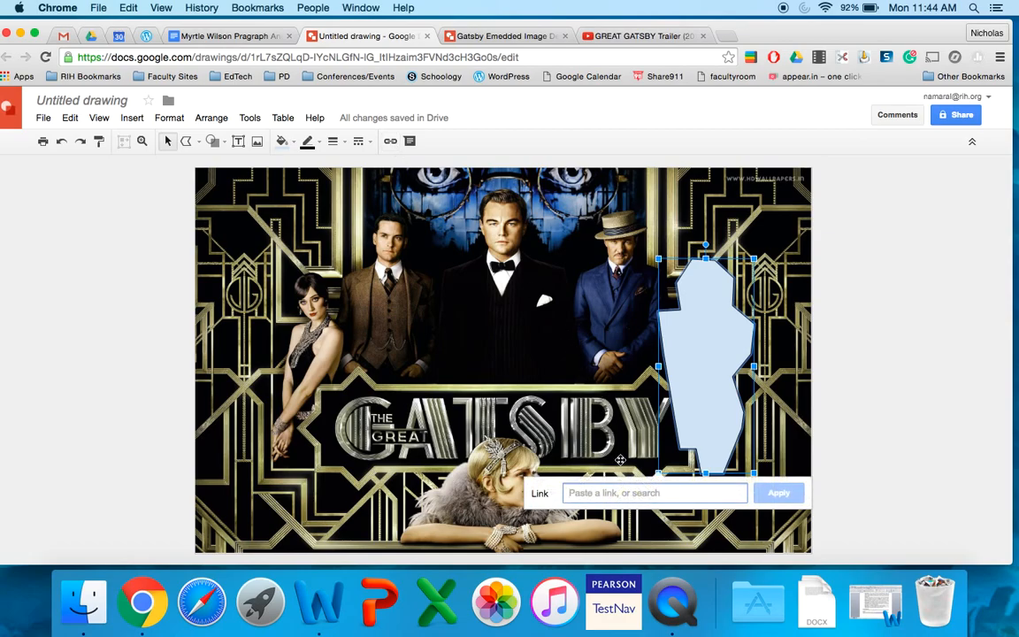
{"action": "key", "text": "super+v"}
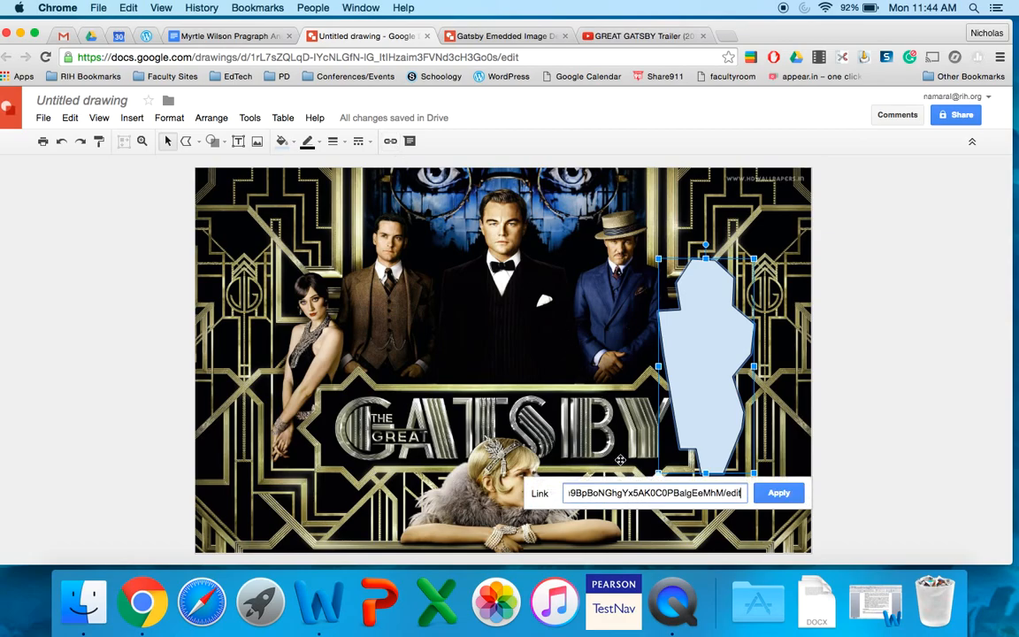
{"action": "left_click", "coordinate": [776, 495]}
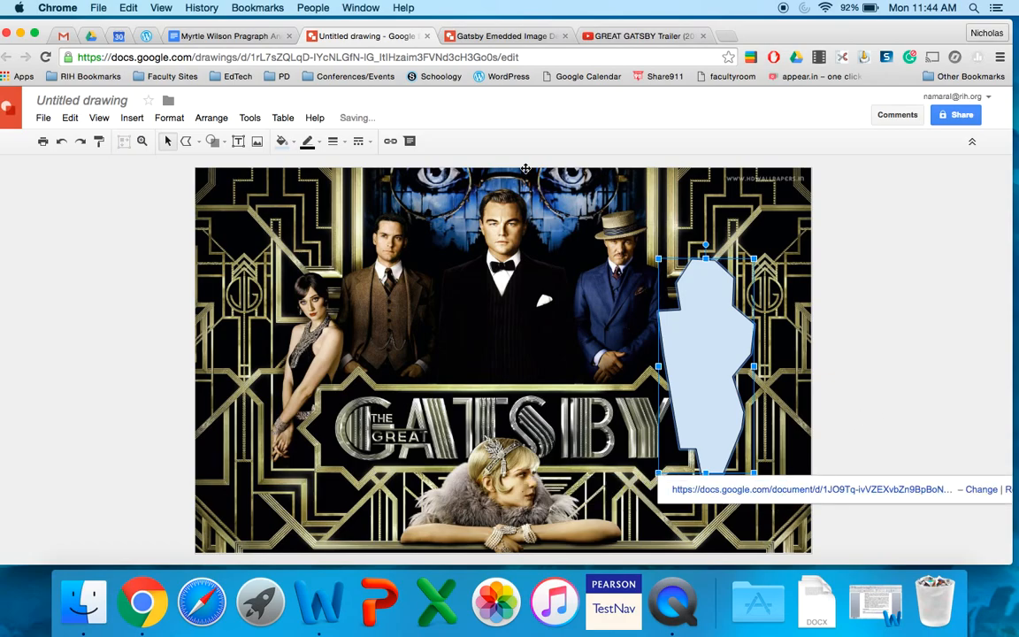
Step: Make both the fill and the outline of the shape over the woman in red transparent, then deselect it
{"action": "left_click", "coordinate": [295, 147]}
{"action": "left_click", "coordinate": [306, 166]}
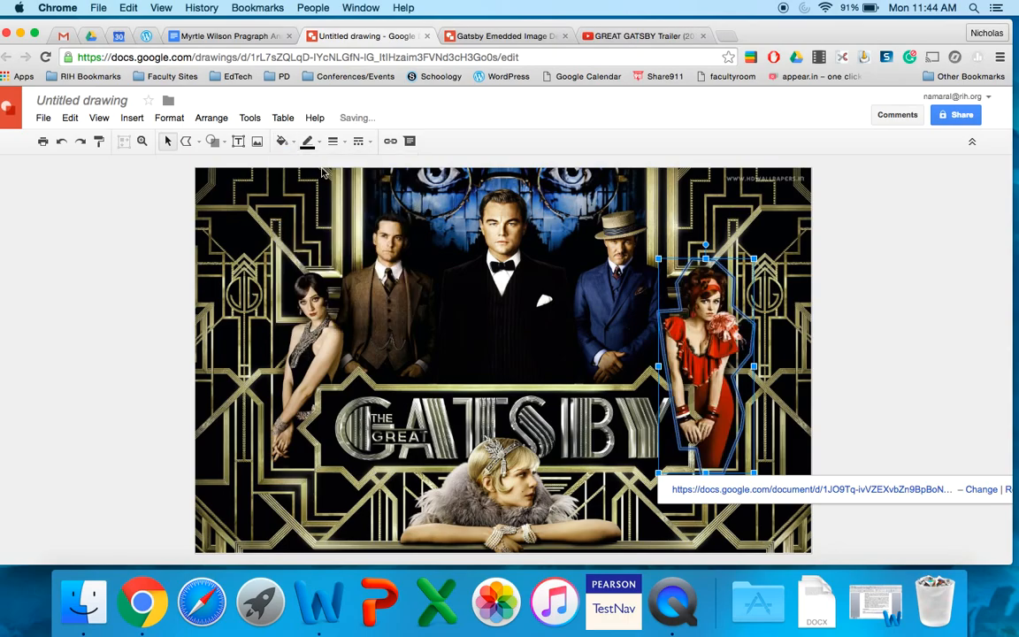
{"action": "left_click", "coordinate": [307, 143]}
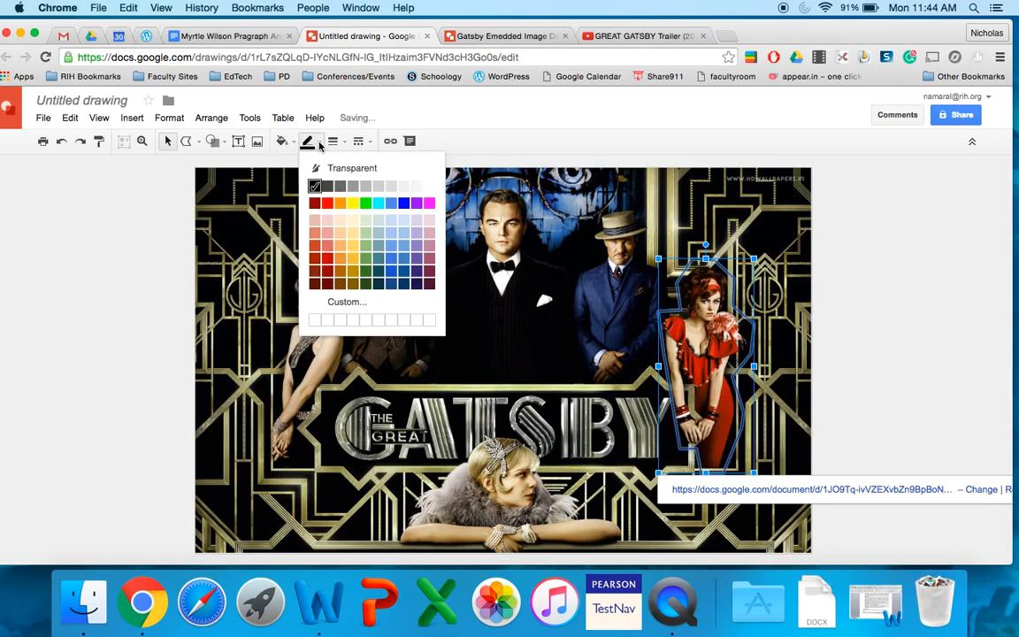
{"action": "left_click", "coordinate": [333, 169]}
{"action": "left_click", "coordinate": [942, 313]}
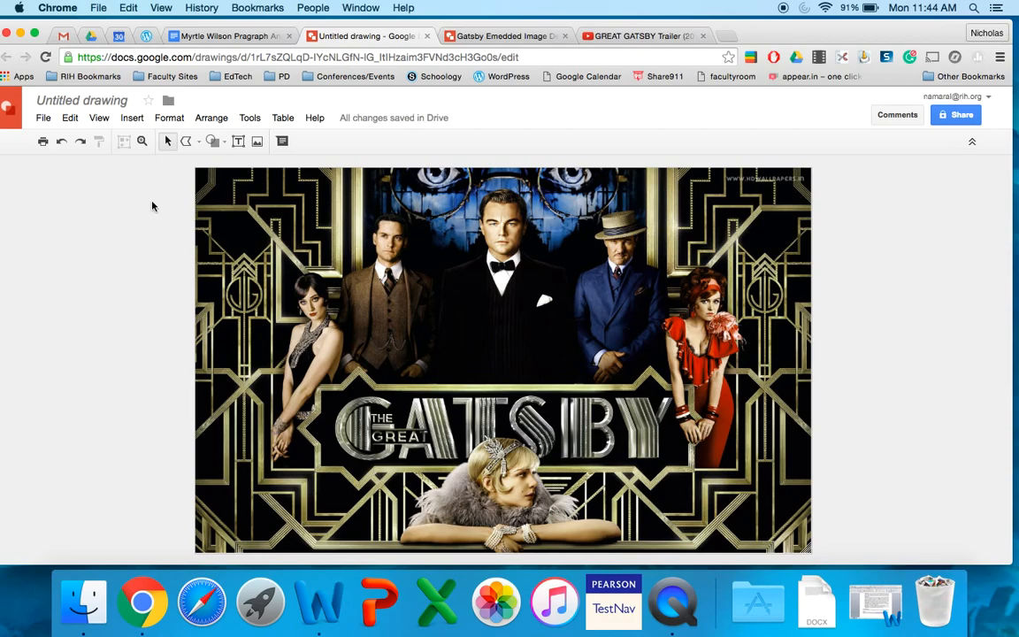
Step: Rename the untitled drawing as Gatsby Scavenger Hunt
{"action": "left_click", "coordinate": [106, 101]}
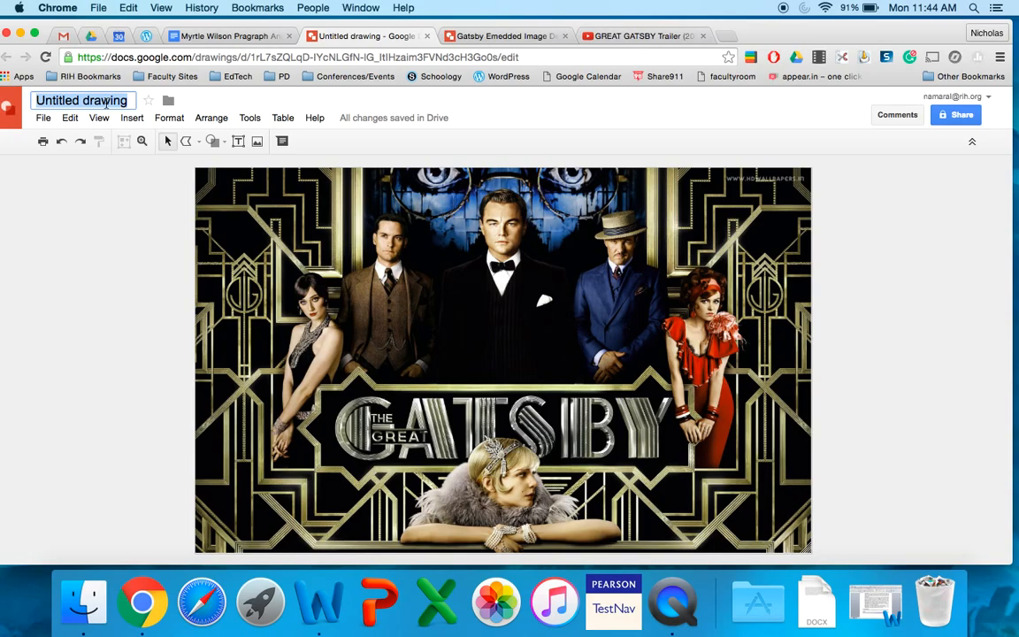
{"action": "type", "text": "Gatsby Sc"}
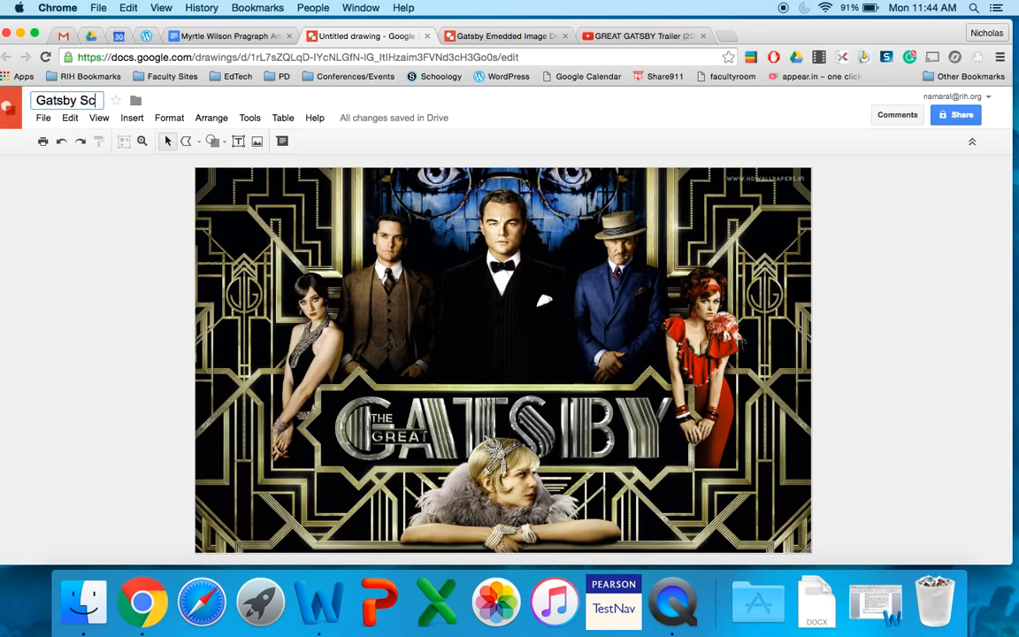
{"action": "type", "text": "avenger Hunt"}
{"action": "key", "text": "Return"}
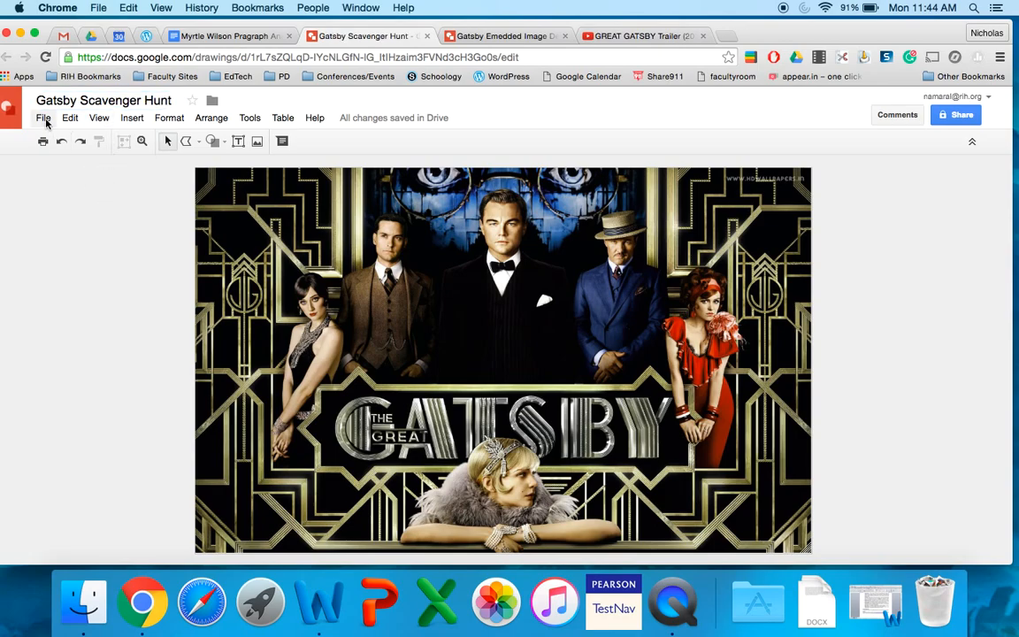
Step: Switch to the Gatsby Emedded Image Demo drawing and open its print preview
{"action": "left_click", "coordinate": [498, 37]}
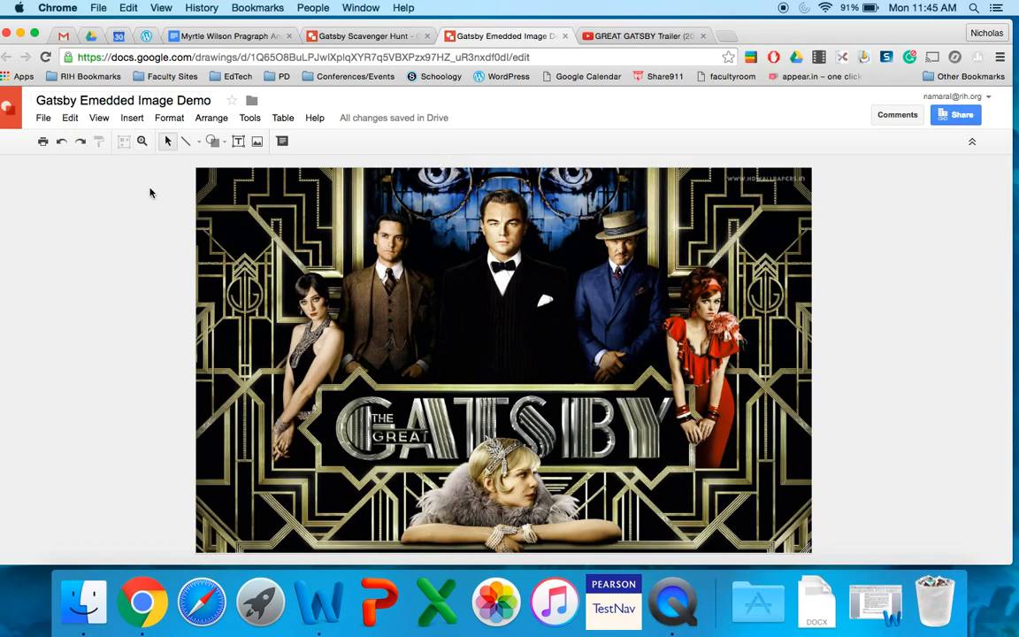
{"action": "left_click", "coordinate": [43, 118]}
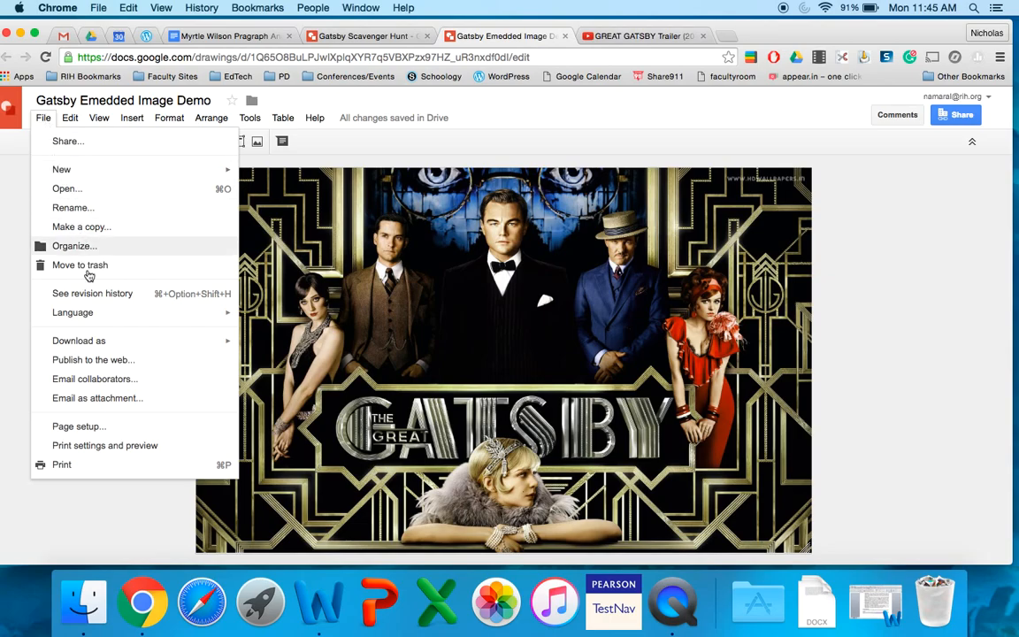
{"action": "left_click", "coordinate": [85, 445]}
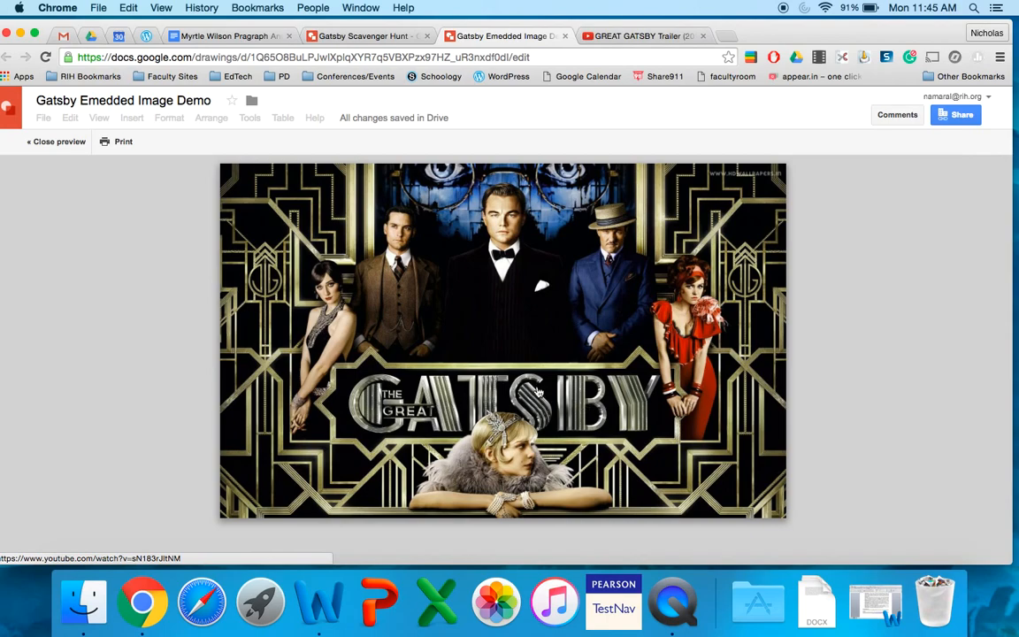
Step: Test the title banner's link in the preview, pause the linked trailer on YouTube, and return to the demo drawing
{"action": "left_click", "coordinate": [437, 402]}
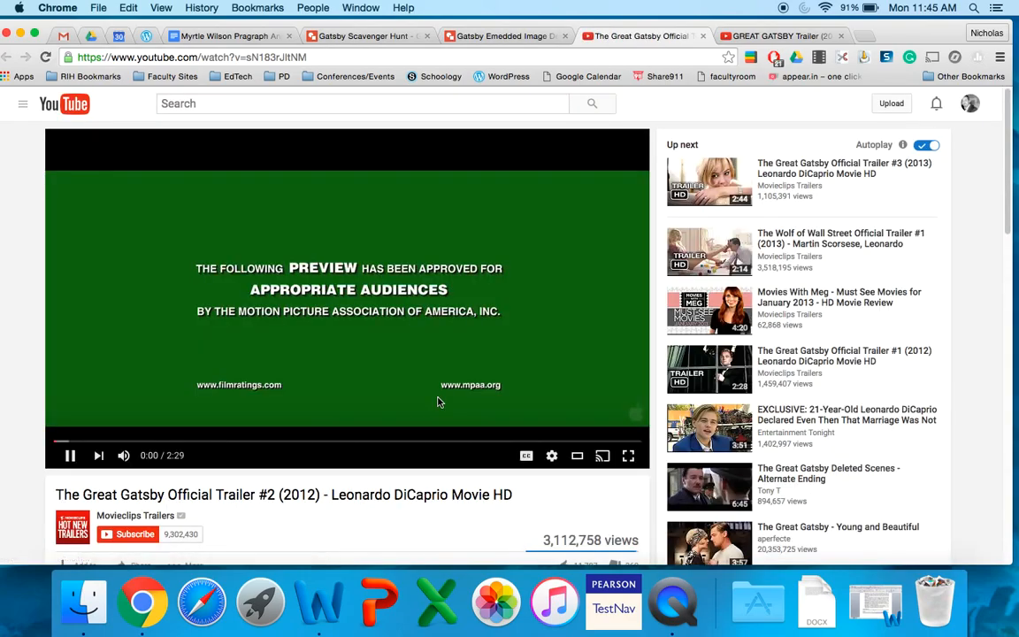
{"action": "key", "text": "XF86AudioRaiseVolume"}
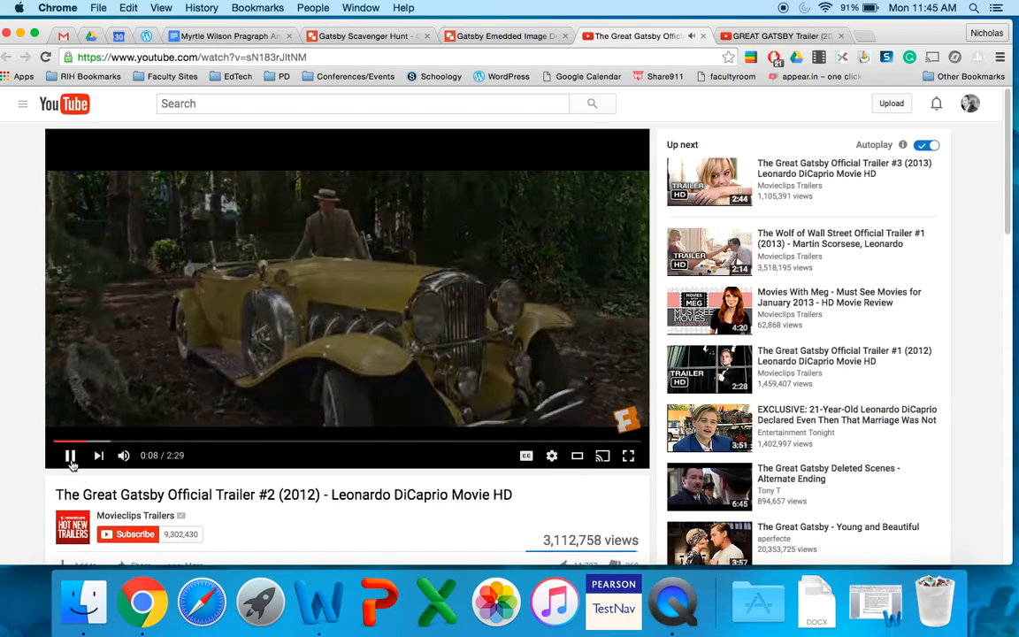
{"action": "left_click", "coordinate": [71, 456]}
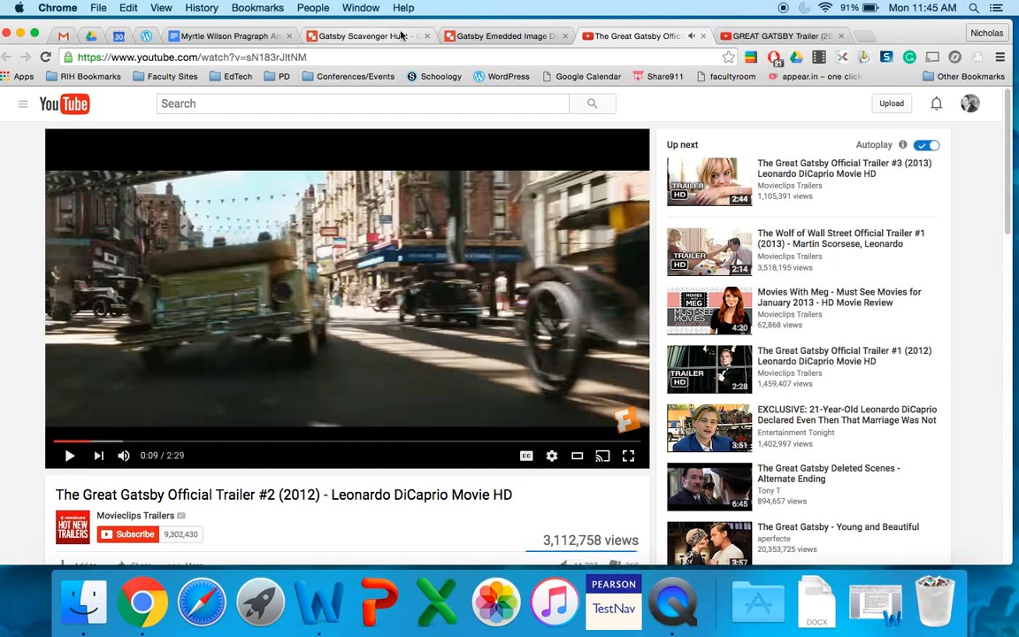
{"action": "left_click", "coordinate": [497, 36]}
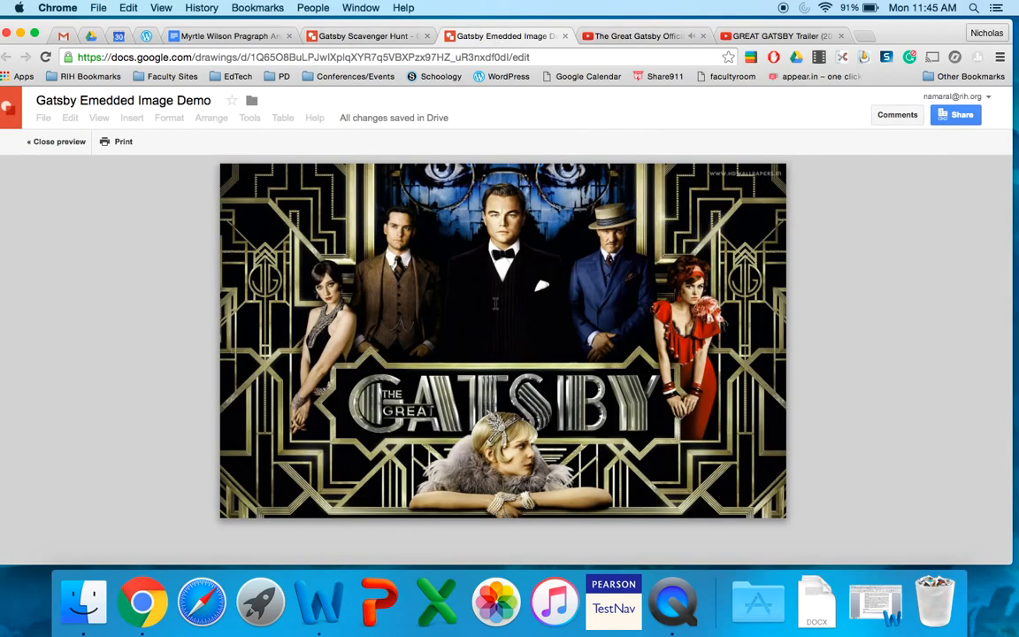
Step: Test the links on the man in the blue suit and the woman in red, skimming the linked PDF and returning to the preview
{"action": "left_click", "coordinate": [614, 277]}
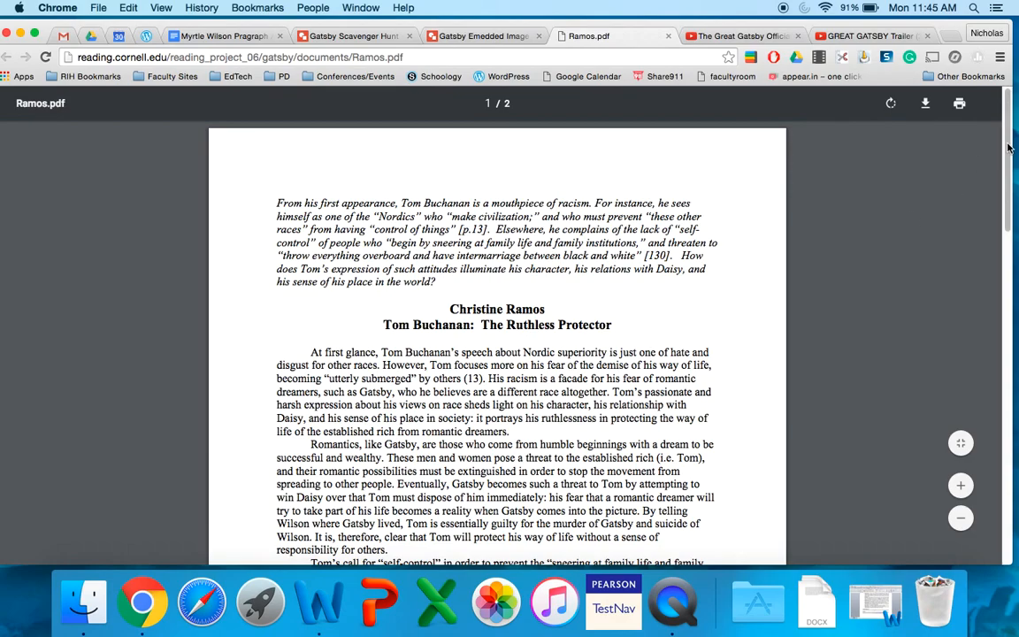
{"action": "scroll", "coordinate": [1008, 148], "scroll_direction": "down", "scroll_amount": 5}
{"action": "scroll", "coordinate": [1008, 148], "scroll_direction": "up", "scroll_amount": 5}
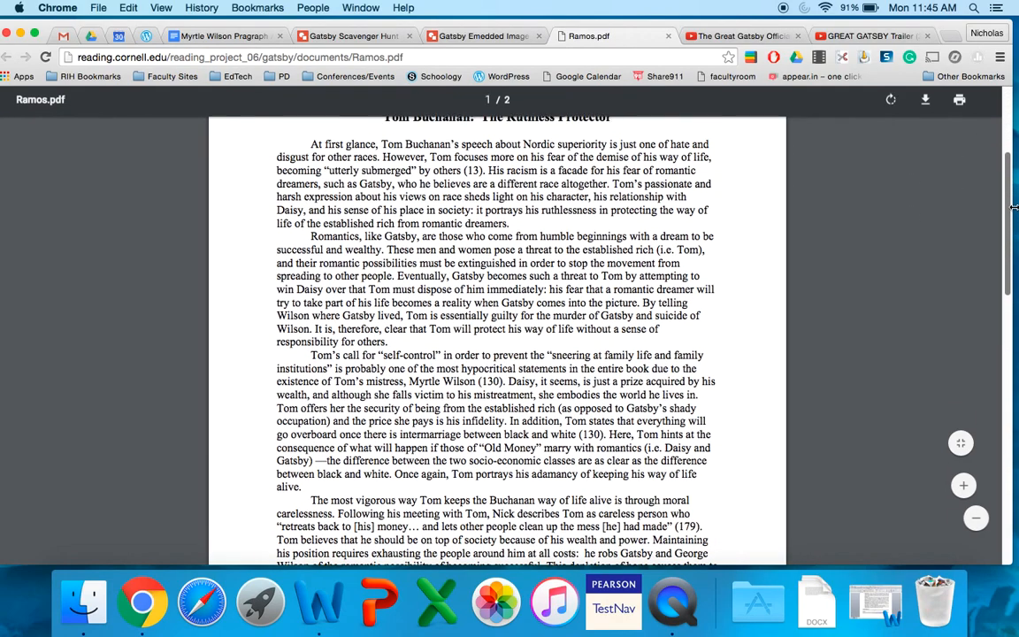
{"action": "left_click", "coordinate": [668, 37]}
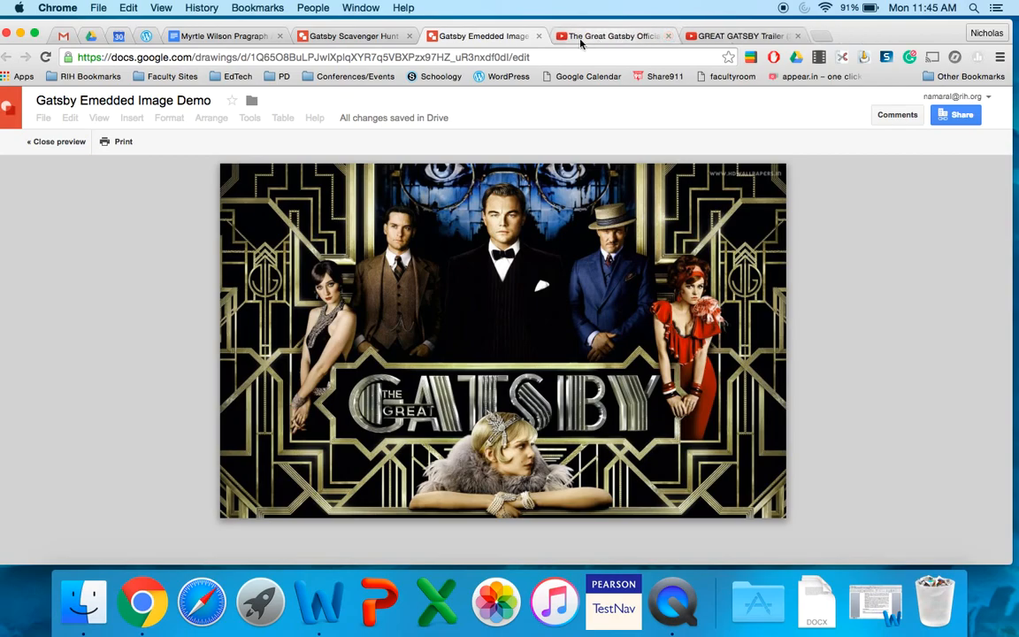
{"action": "left_click", "coordinate": [697, 332]}
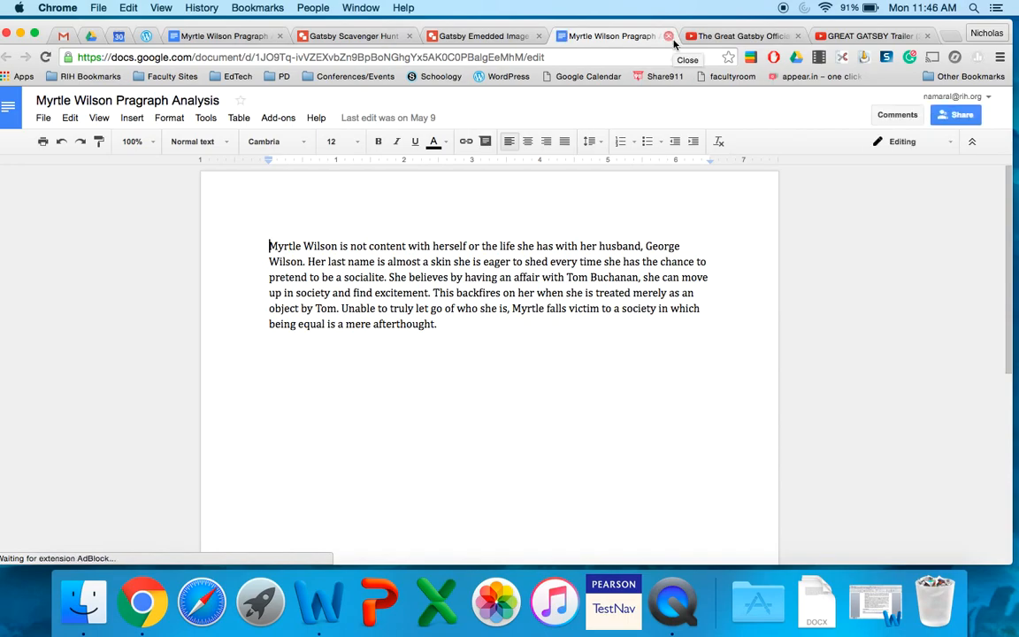
{"action": "left_click", "coordinate": [513, 36]}
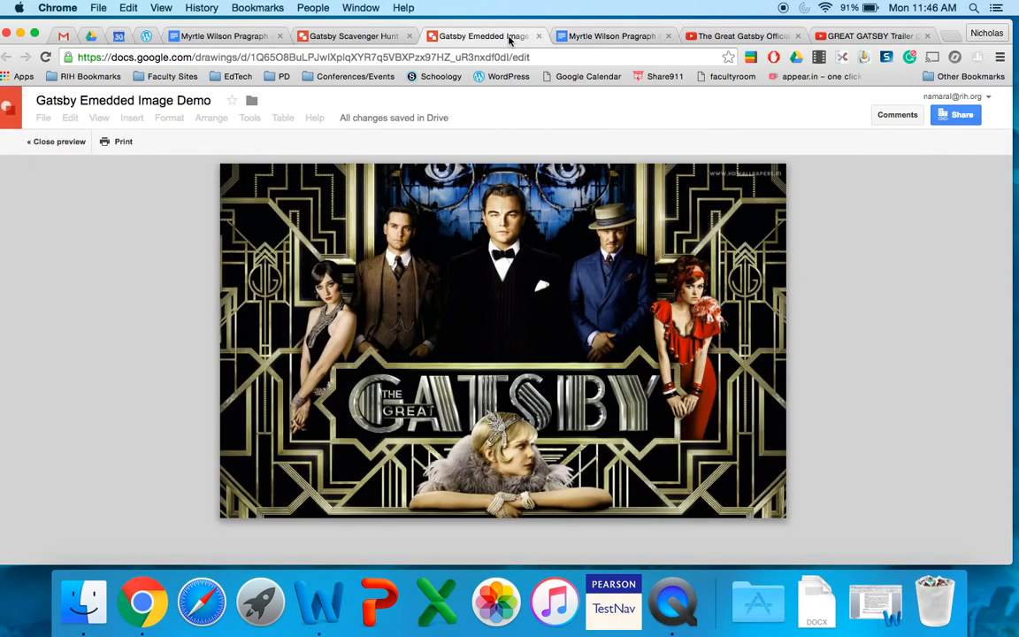